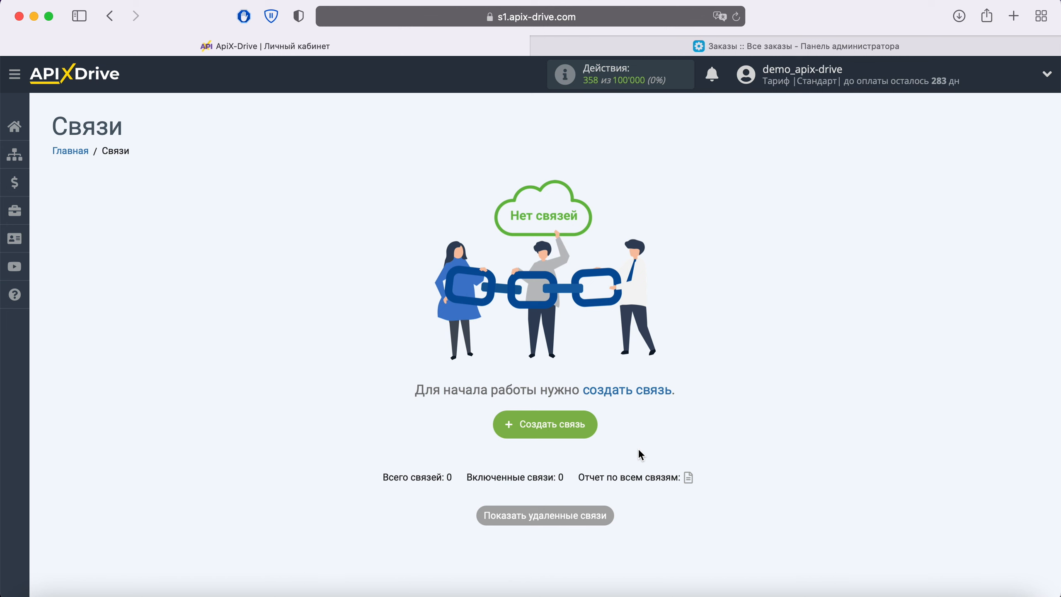
Step: Create a new connection and set CS-Cart as its data source system
{"action": "left_click", "coordinate": [591, 424]}
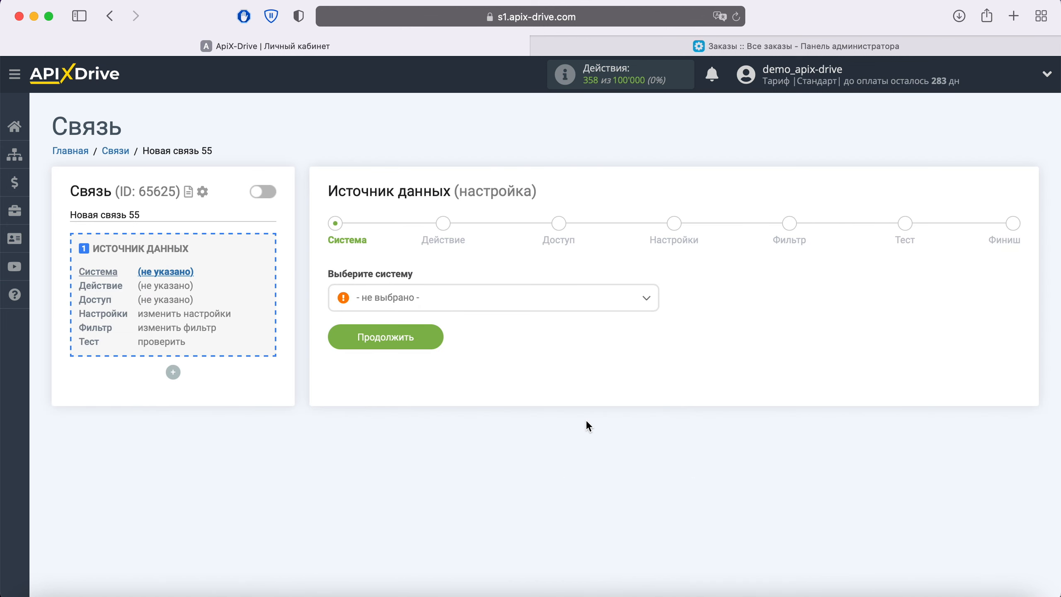
{"action": "left_click", "coordinate": [505, 302]}
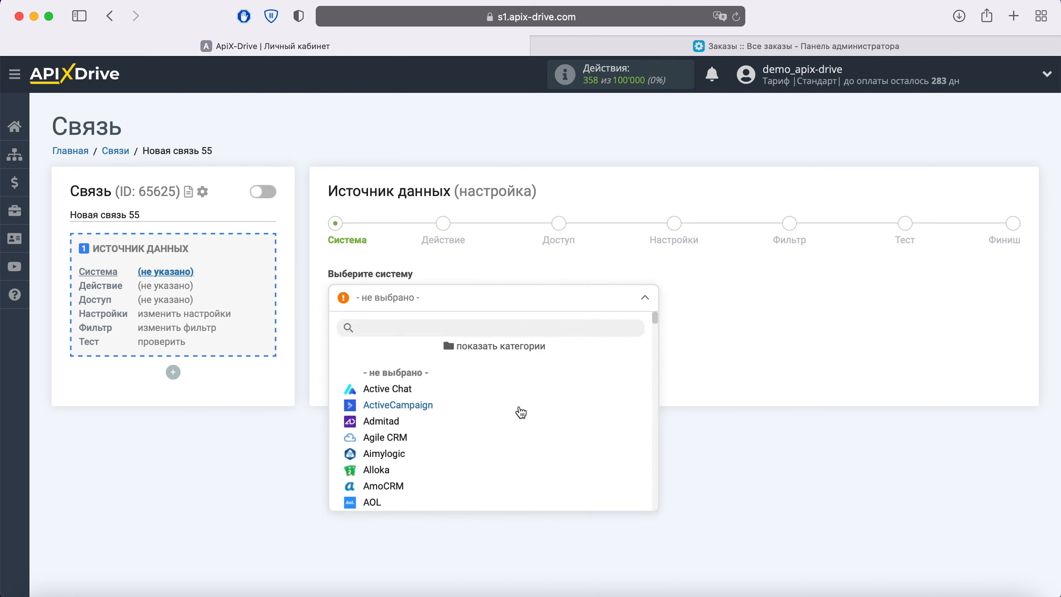
{"action": "scroll", "coordinate": [519, 410], "scroll_direction": "down", "scroll_amount": 4}
{"action": "scroll", "coordinate": [519, 413], "scroll_direction": "down", "scroll_amount": 7}
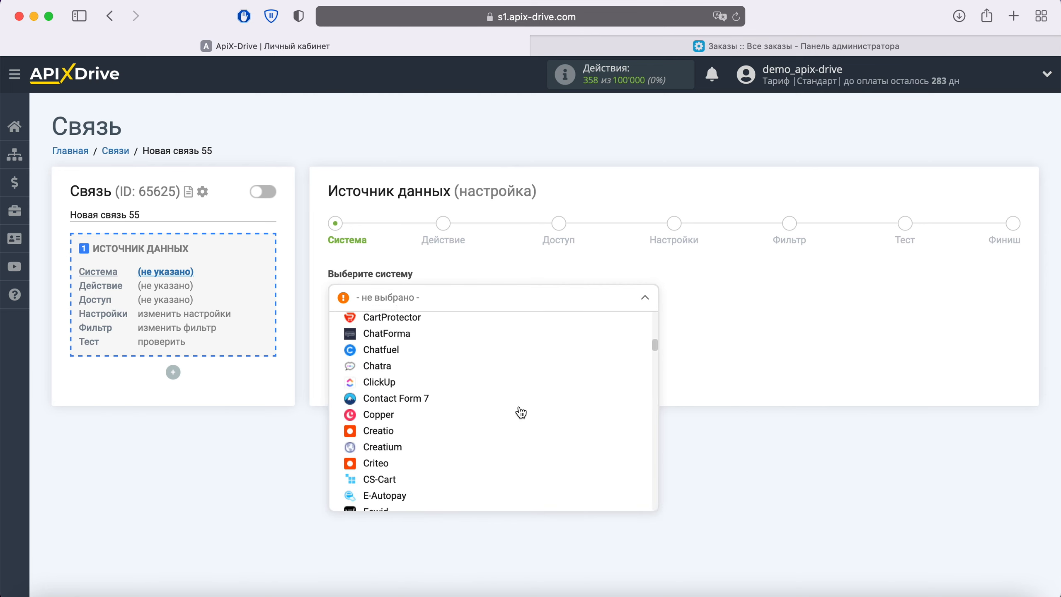
{"action": "left_click", "coordinate": [393, 472]}
{"action": "left_click", "coordinate": [437, 342]}
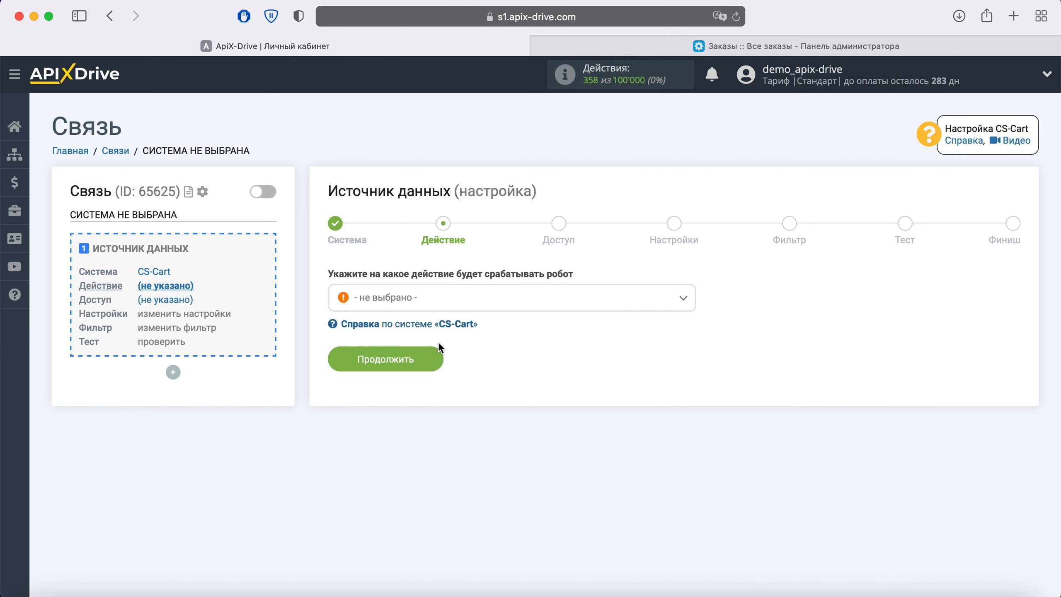
Step: Set the data source action to «Загрузить заказы (новые)» and continue to the access stage
{"action": "left_click", "coordinate": [485, 305]}
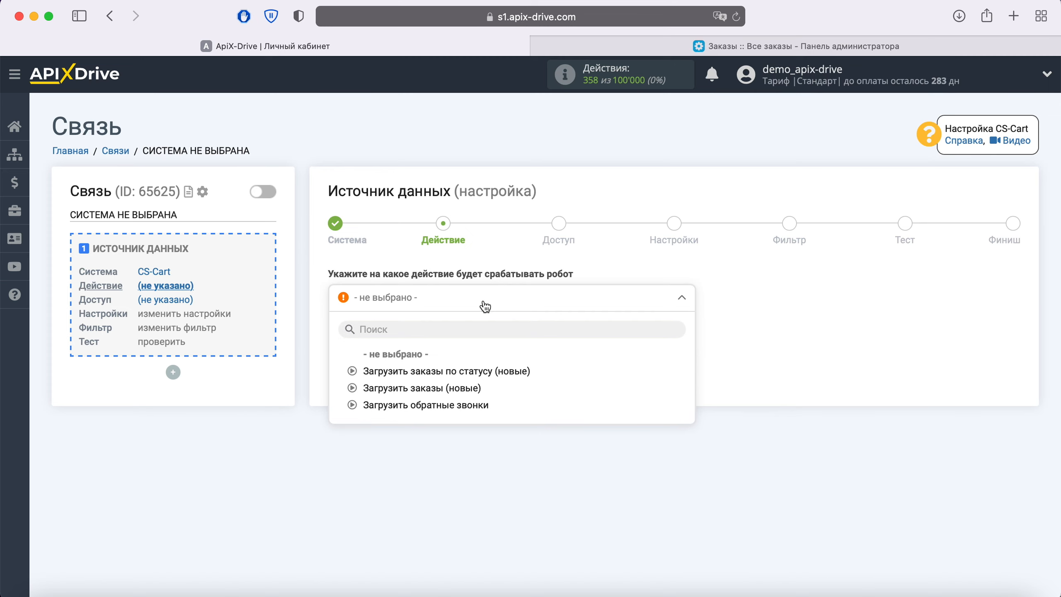
{"action": "left_click", "coordinate": [468, 389]}
{"action": "left_click", "coordinate": [435, 358]}
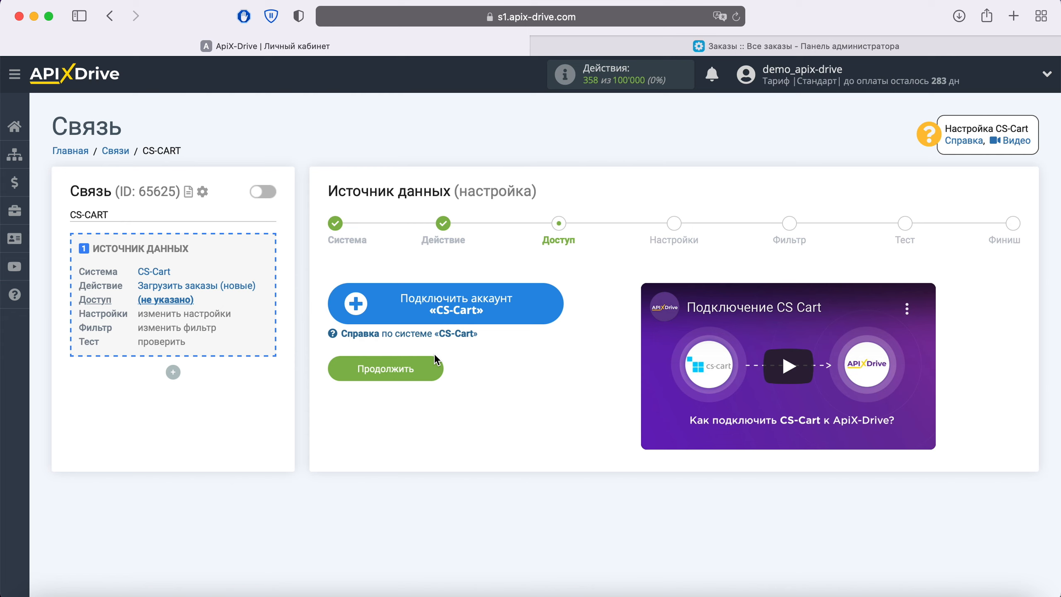
Step: Start connecting a CS-Cart account and copy the store domain cs-cart-demo.seo24.com.ua from the address of the CS-Cart admin page
{"action": "left_click", "coordinate": [545, 297]}
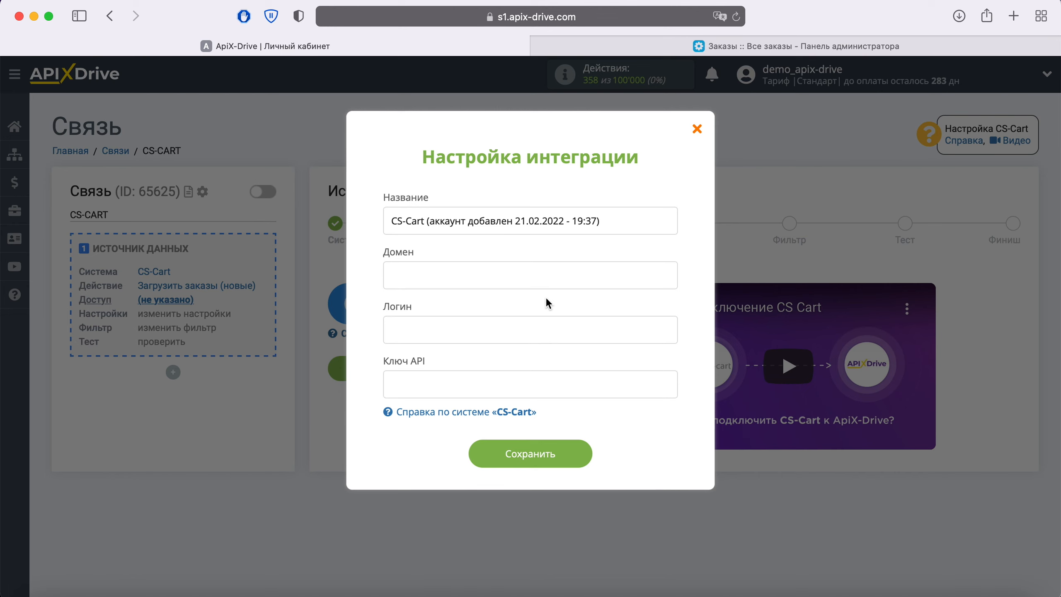
{"action": "left_click", "coordinate": [698, 48]}
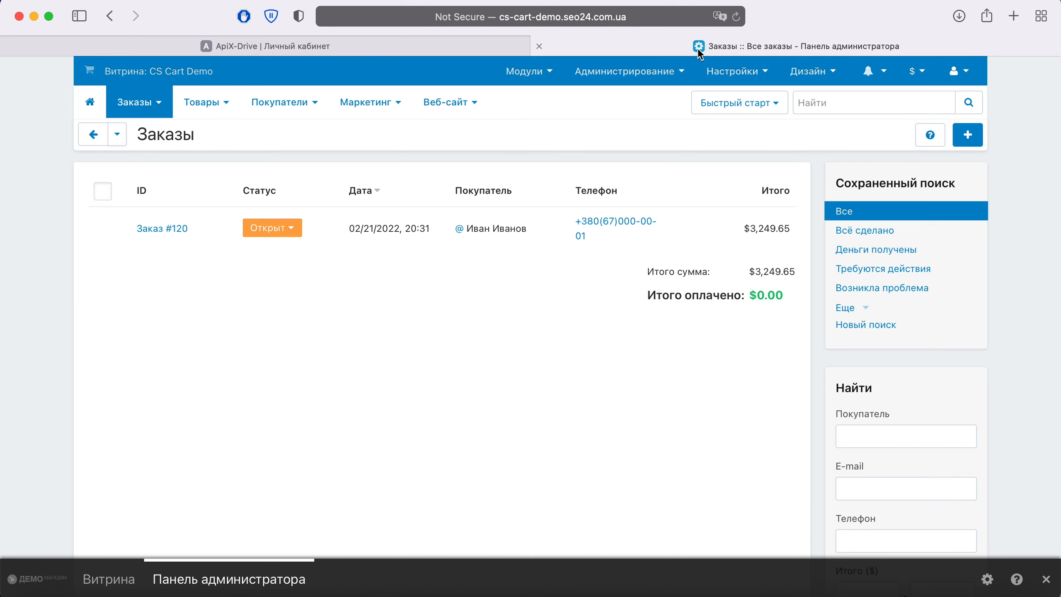
{"action": "left_click", "coordinate": [566, 19]}
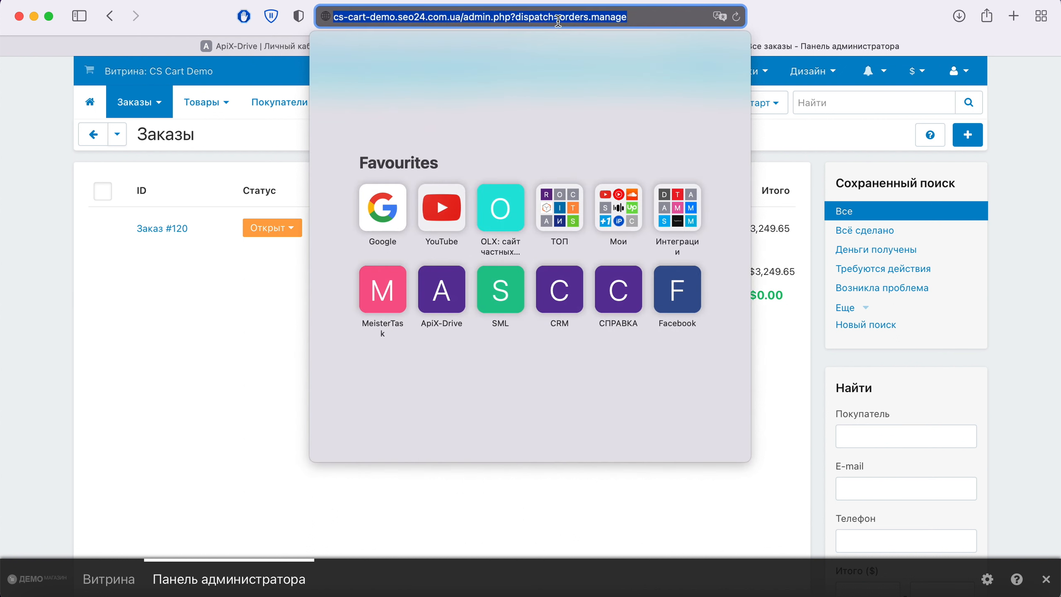
{"action": "left_click", "coordinate": [559, 17]}
{"action": "left_click_drag", "start_coordinate": [334, 16], "coordinate": [460, 17]}
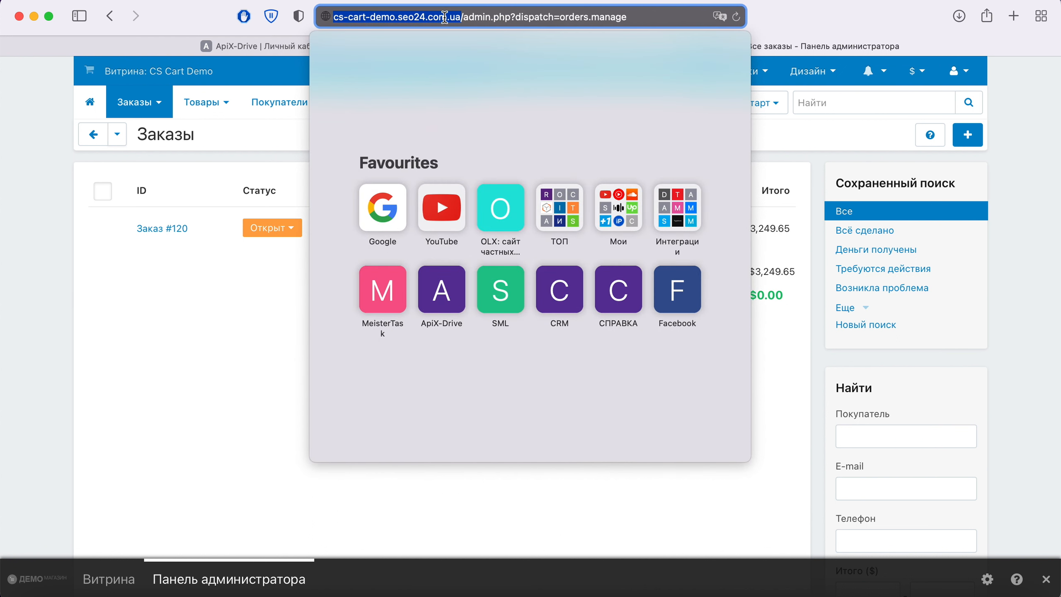
{"action": "right_click", "coordinate": [441, 17]}
{"action": "left_click", "coordinate": [463, 41]}
{"action": "left_click", "coordinate": [284, 47]}
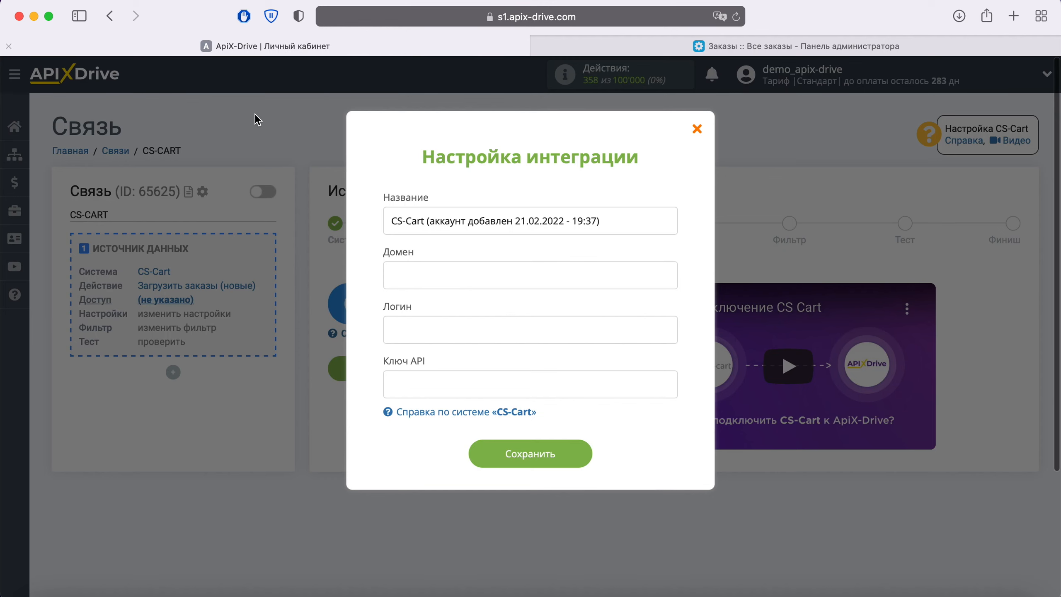
{"action": "right_click", "coordinate": [394, 279]}
{"action": "left_click", "coordinate": [424, 320]}
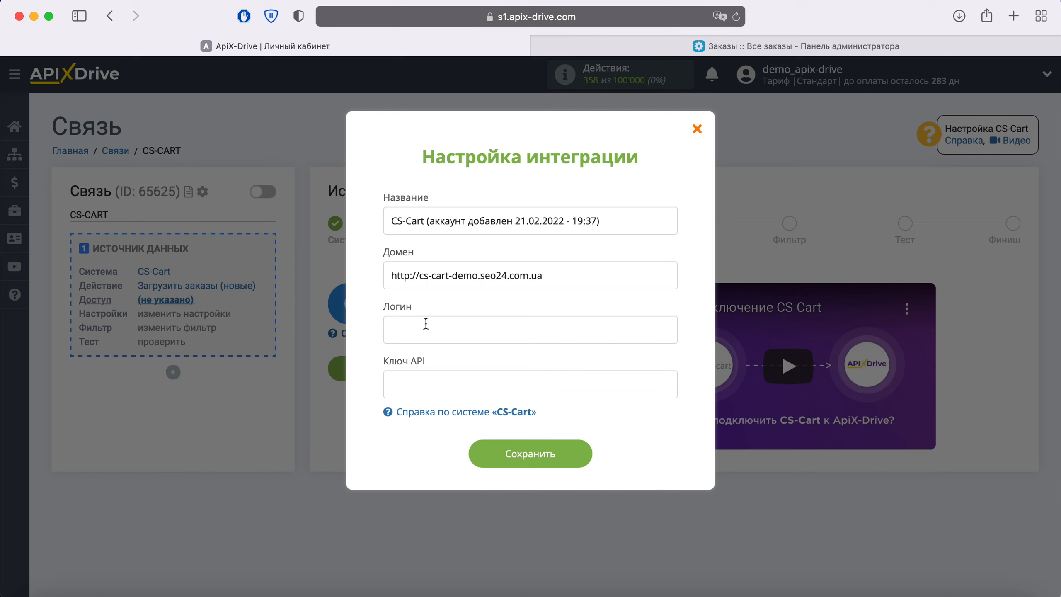
{"action": "right_click", "coordinate": [417, 325]}
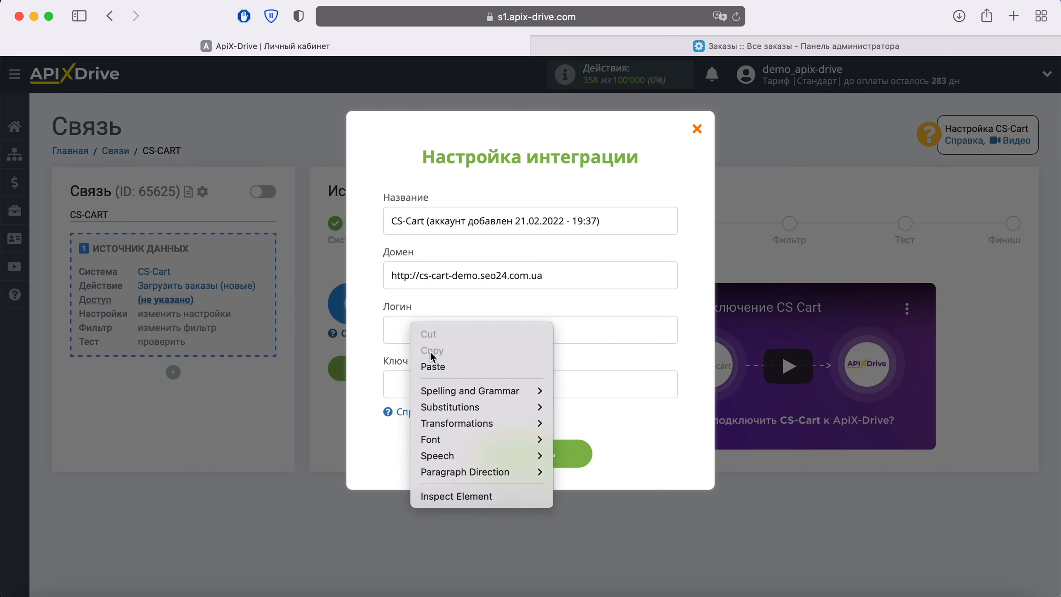
{"action": "left_click", "coordinate": [451, 362]}
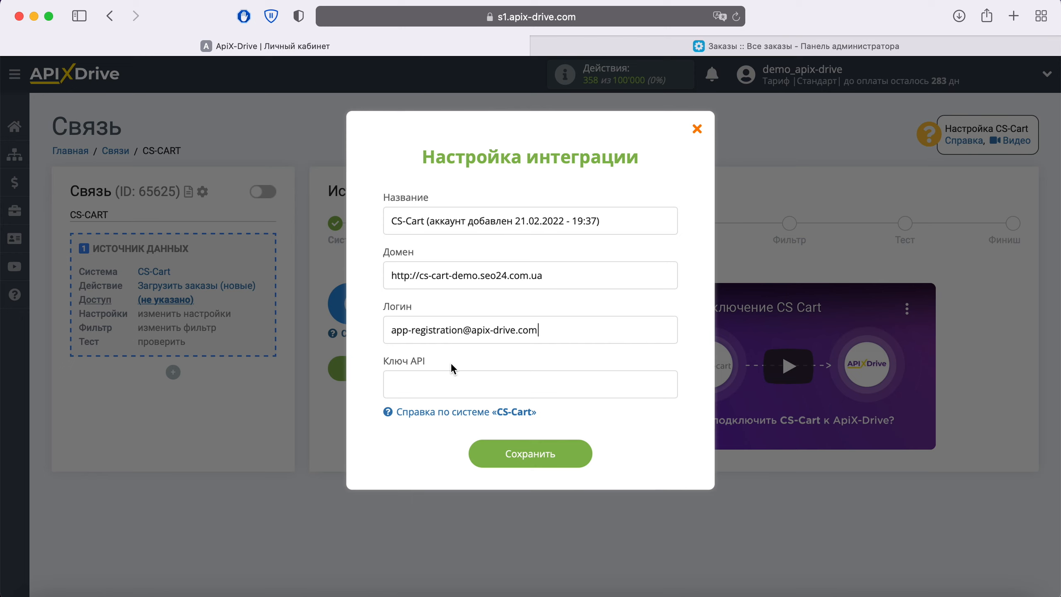
Step: Switch to the CS-Cart admin panel and generate a new API key in the administrator profile's API access settings
{"action": "left_click", "coordinate": [702, 52]}
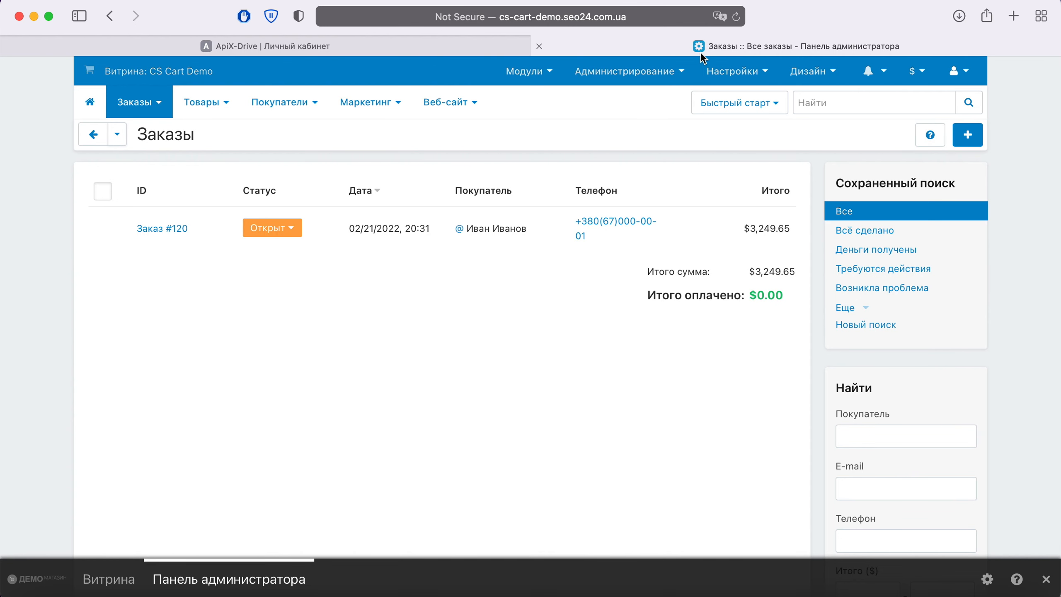
{"action": "mouse_move", "coordinate": [956, 71]}
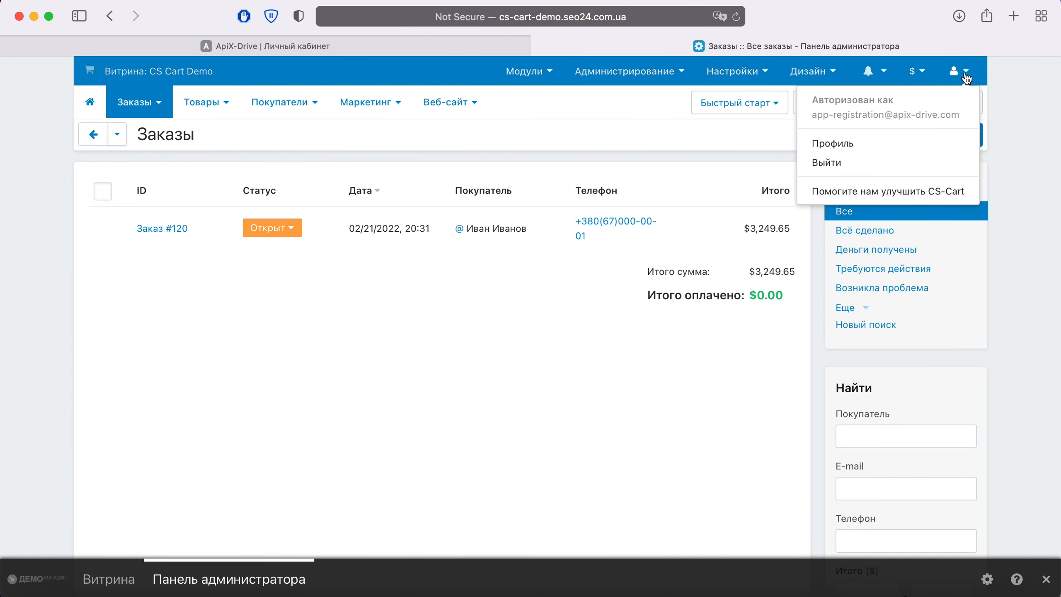
{"action": "left_click", "coordinate": [836, 146]}
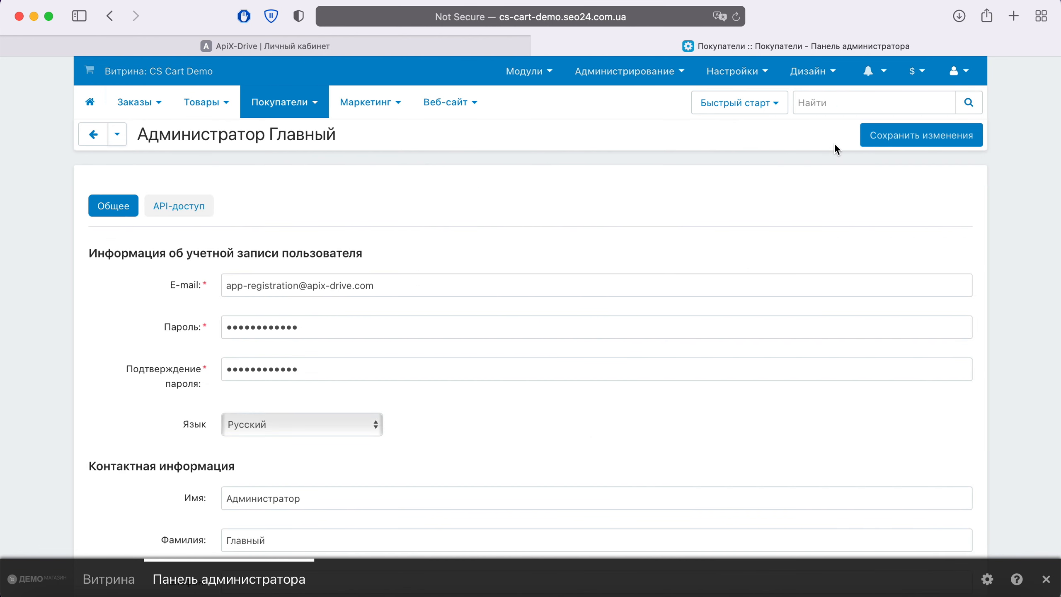
{"action": "left_click", "coordinate": [167, 207]}
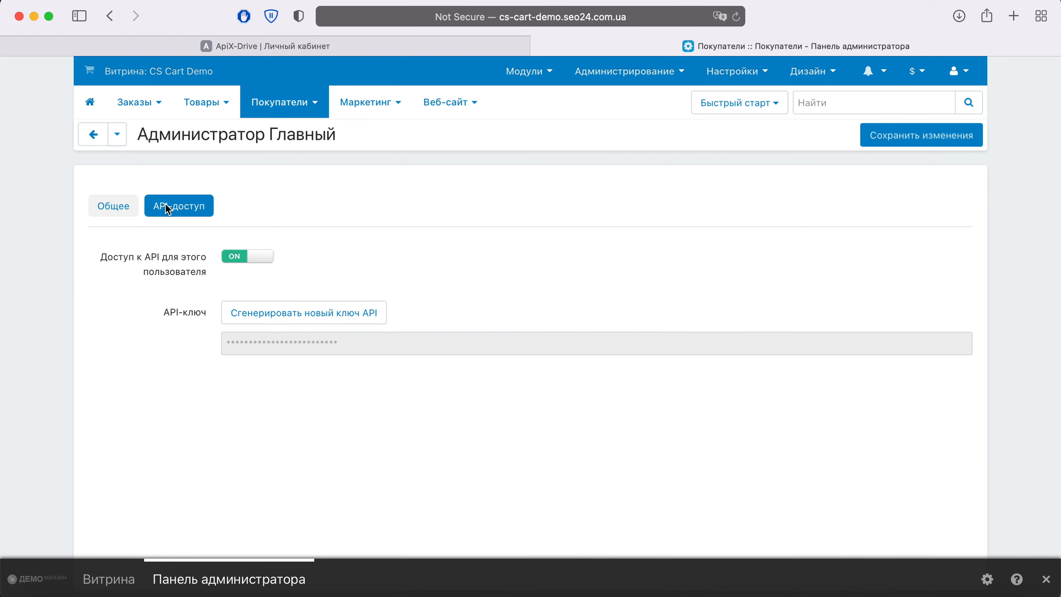
{"action": "left_click", "coordinate": [301, 317]}
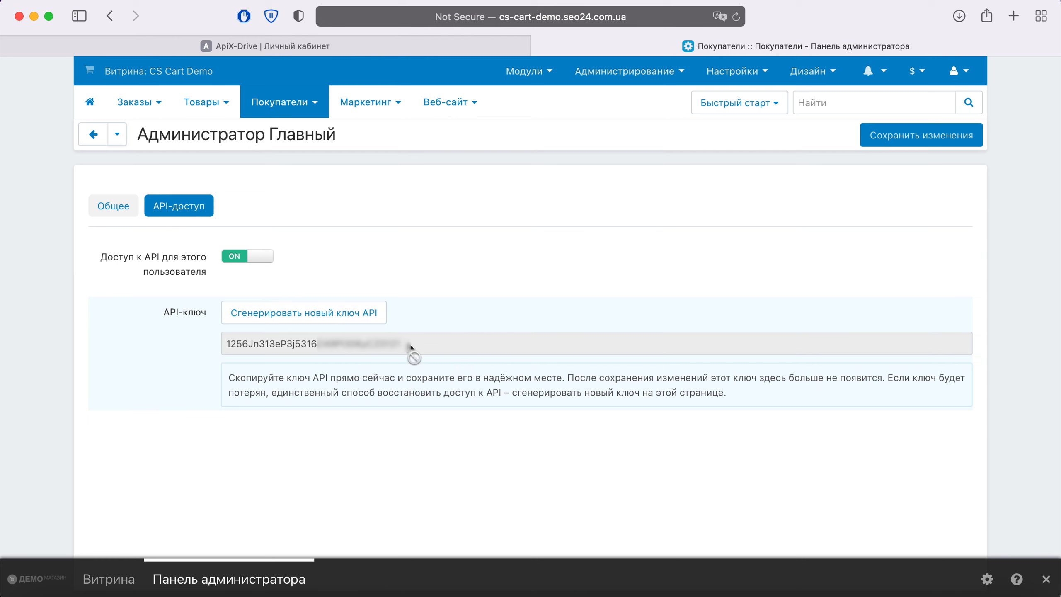
Step: Copy the generated API key and save the changes to the administrator profile
{"action": "left_click_drag", "start_coordinate": [402, 344], "coordinate": [226, 344]}
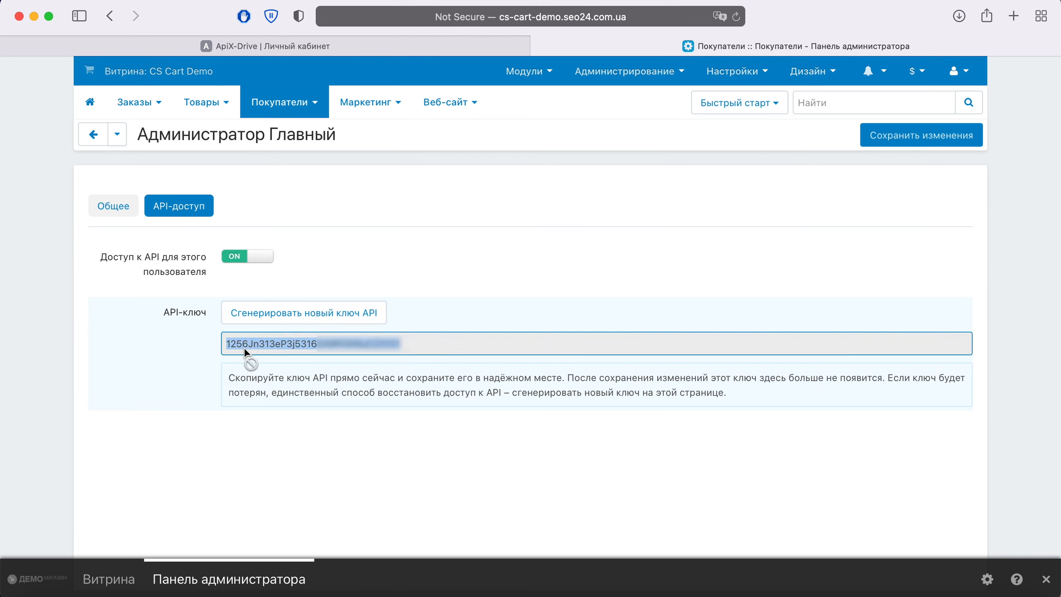
{"action": "right_click", "coordinate": [244, 351]}
{"action": "left_click", "coordinate": [273, 397]}
{"action": "left_click", "coordinate": [919, 129]}
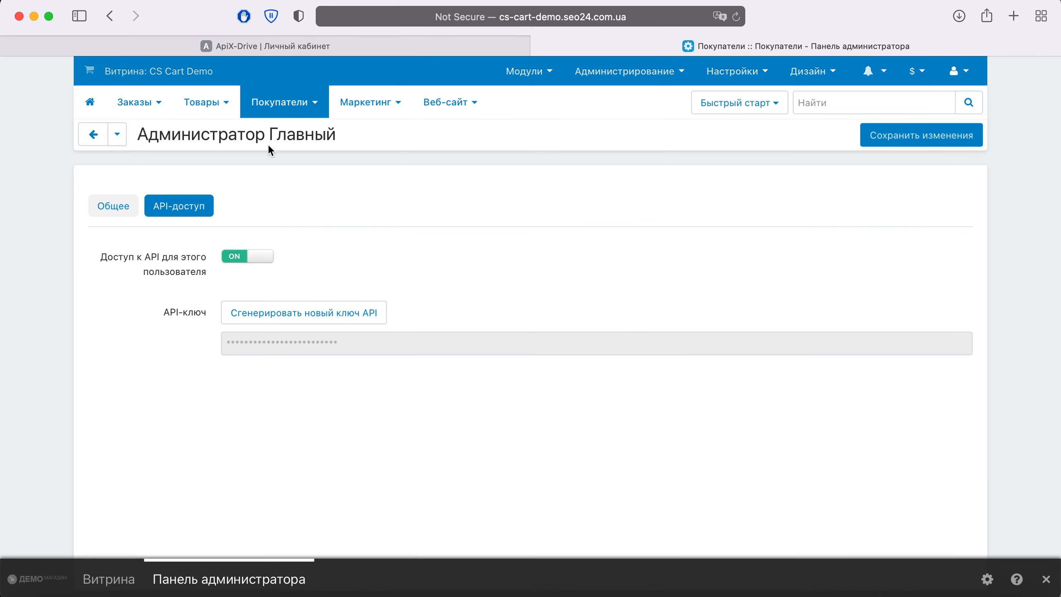
Step: Return to ApiX-Drive, paste the API key into the integration settings and save the CS-Cart account
{"action": "left_click", "coordinate": [267, 47]}
{"action": "right_click", "coordinate": [408, 382]}
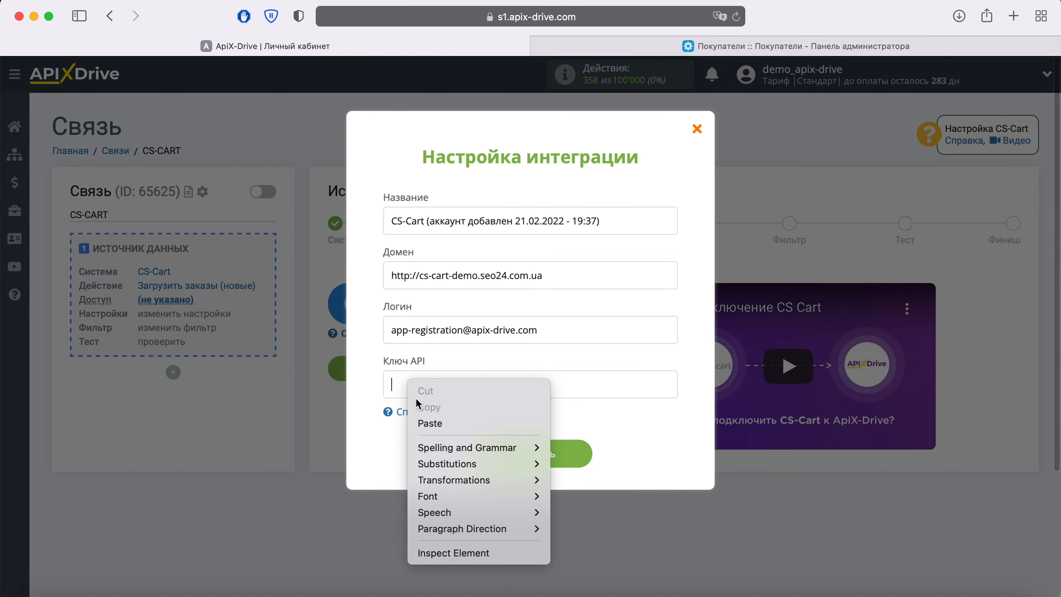
{"action": "left_click", "coordinate": [438, 422]}
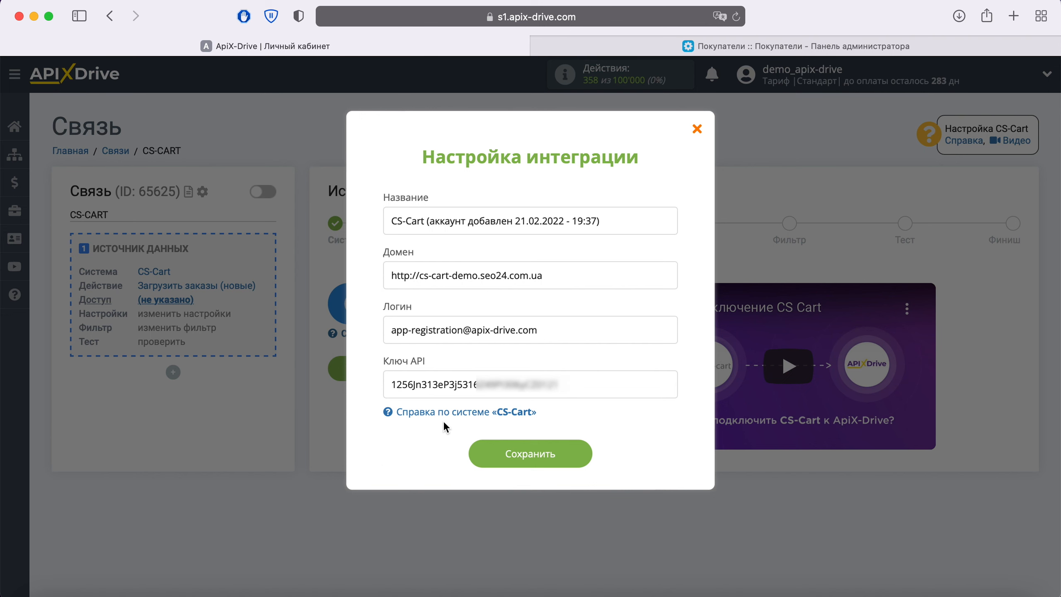
{"action": "left_click", "coordinate": [583, 451]}
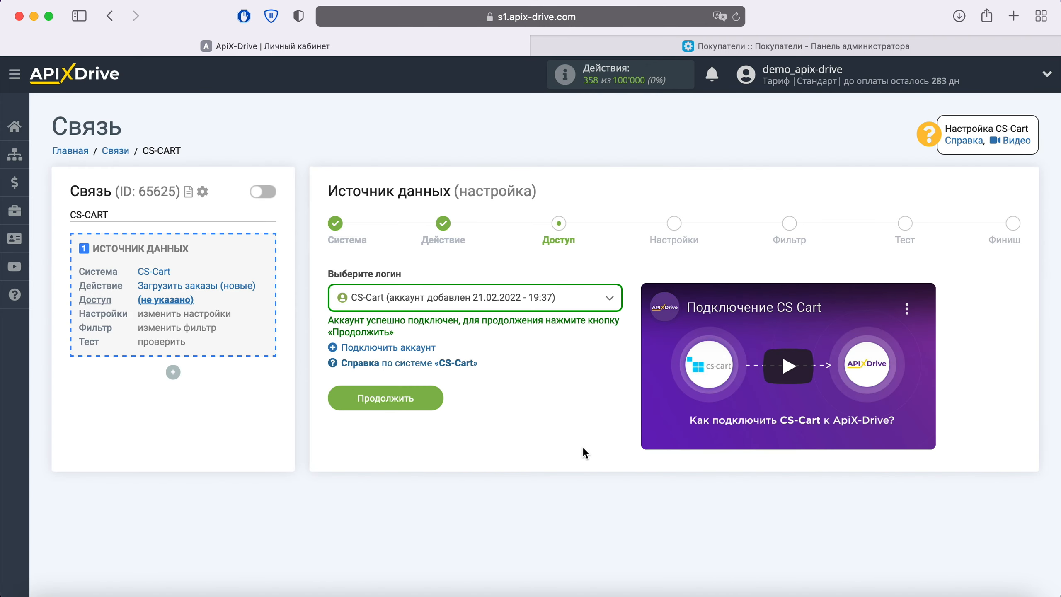
Step: Select the newly connected CS-Cart account as the source login and continue through the settings and filter stages without adding conditions
{"action": "left_click", "coordinate": [609, 299]}
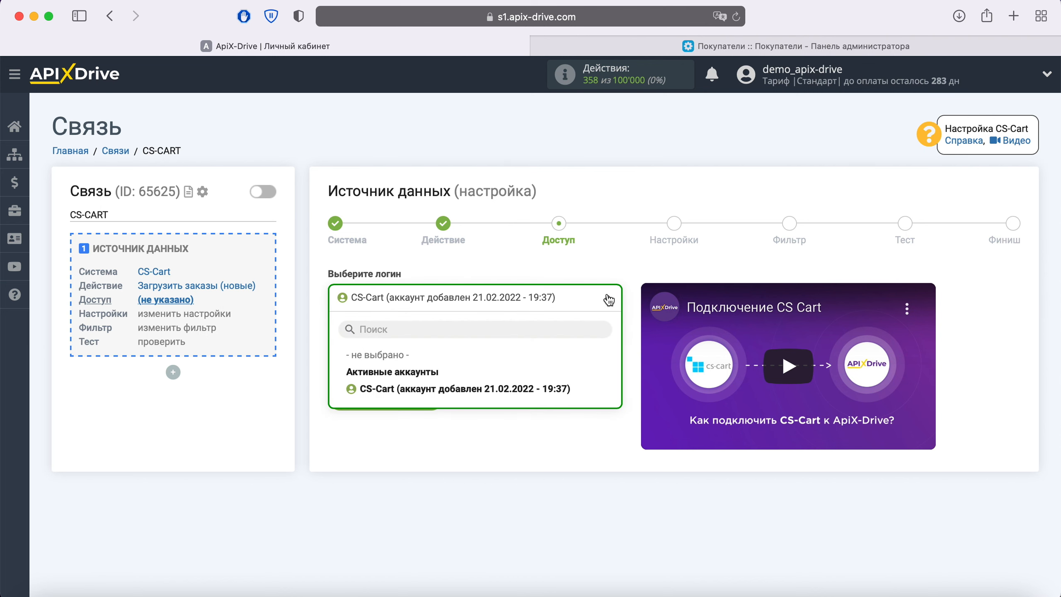
{"action": "left_click", "coordinate": [513, 392]}
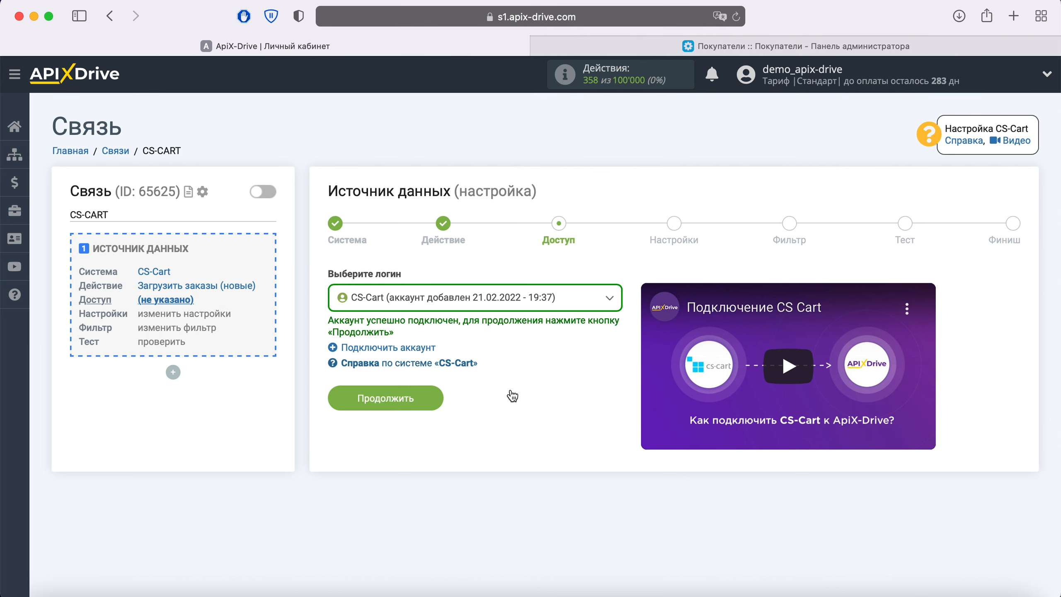
{"action": "left_click", "coordinate": [424, 394]}
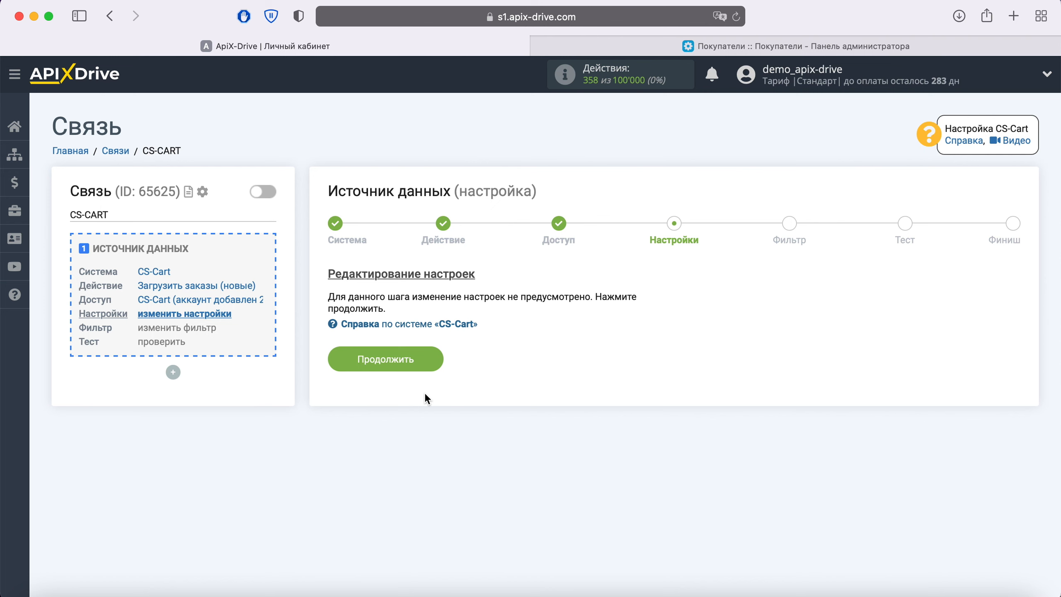
{"action": "left_click", "coordinate": [433, 358]}
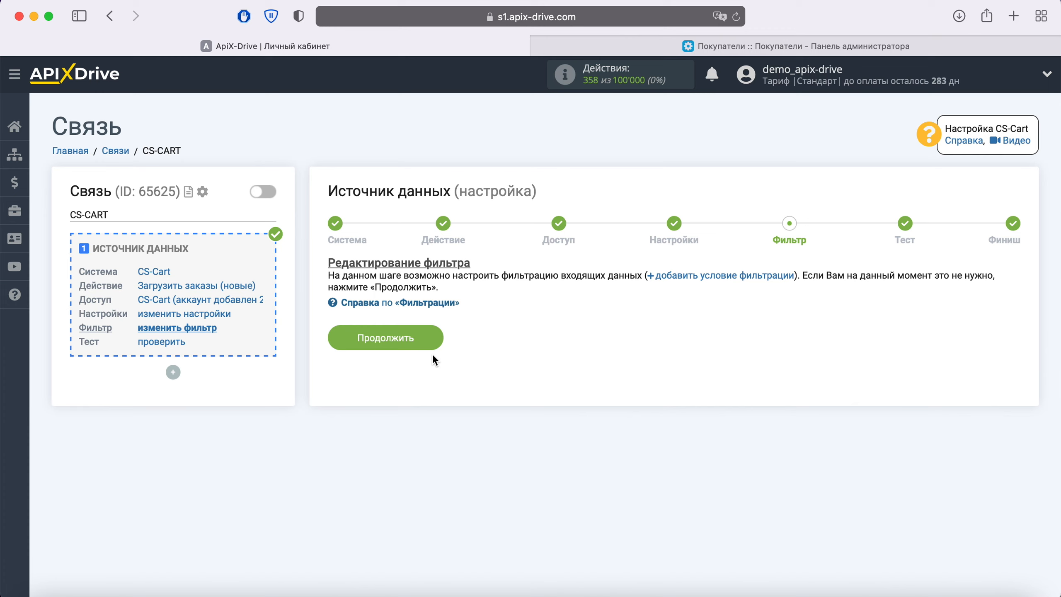
{"action": "left_click", "coordinate": [432, 333]}
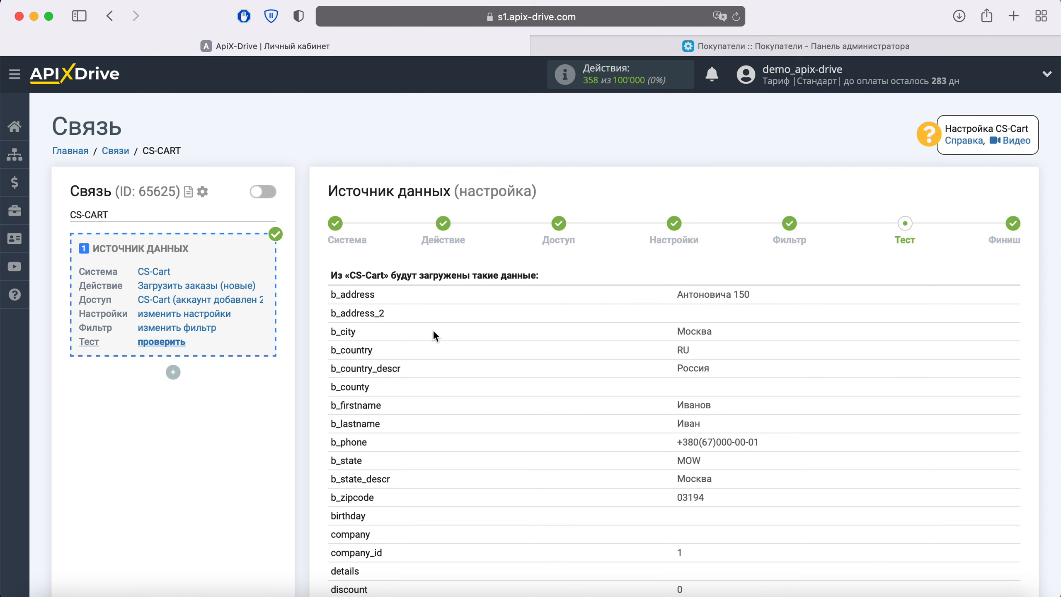
Step: Review the test order data loaded from CS-Cart down to its last field and complete the data source setup
{"action": "scroll", "coordinate": [433, 334], "scroll_direction": "down", "scroll_amount": 10}
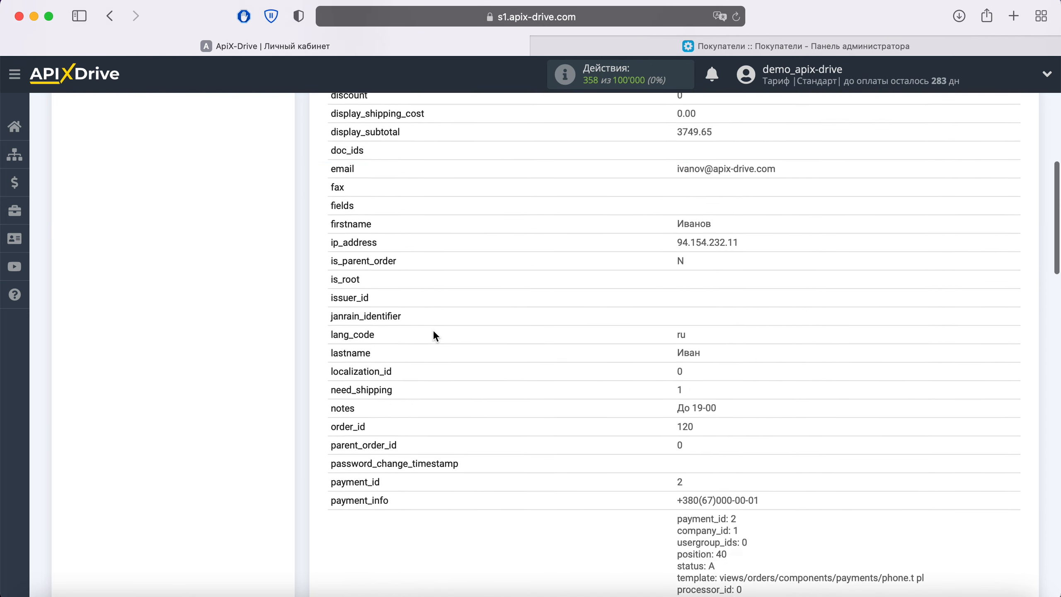
{"action": "scroll", "coordinate": [434, 334], "scroll_direction": "down", "scroll_amount": 10}
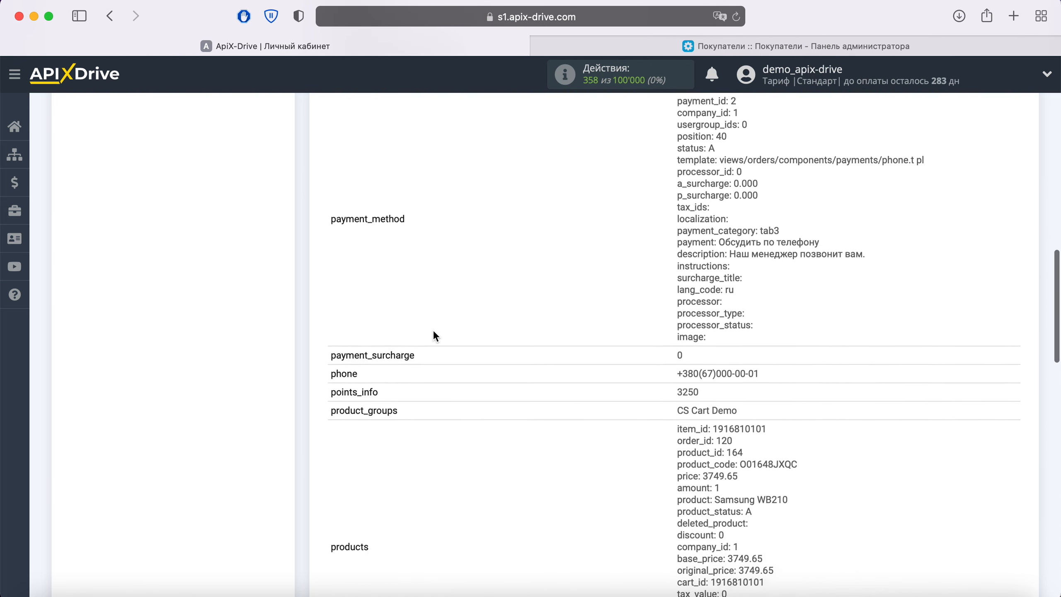
{"action": "scroll", "coordinate": [435, 335], "scroll_direction": "down", "scroll_amount": 7}
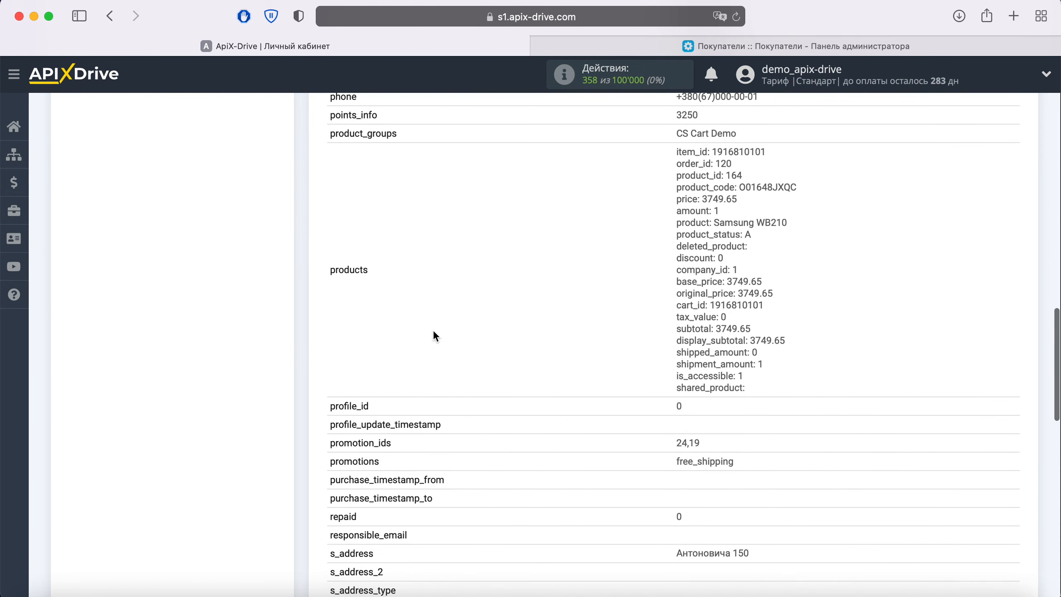
{"action": "scroll", "coordinate": [434, 336], "scroll_direction": "down", "scroll_amount": 9}
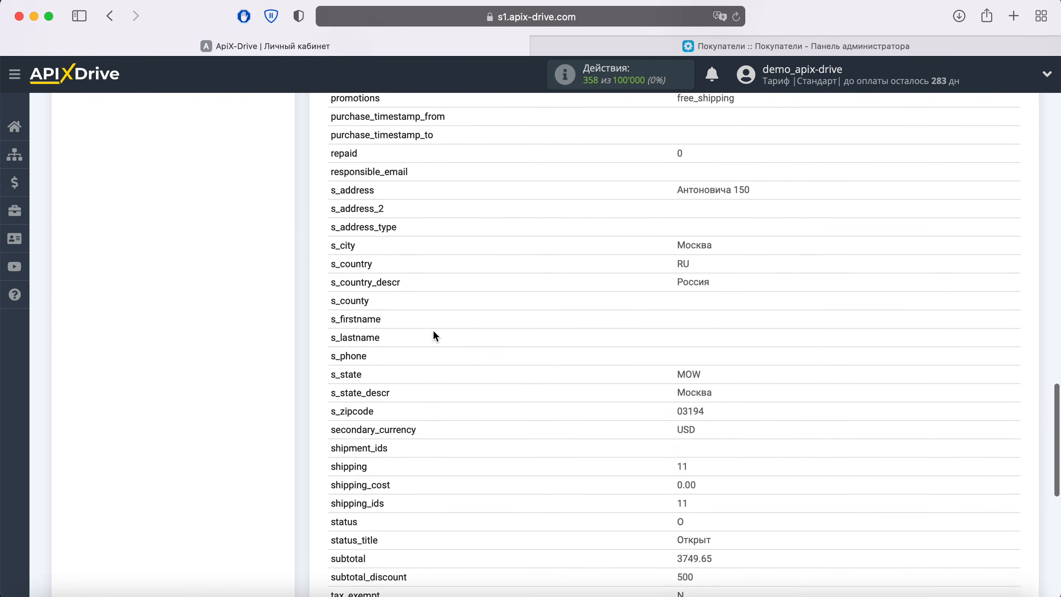
{"action": "scroll", "coordinate": [433, 332], "scroll_direction": "down", "scroll_amount": 9}
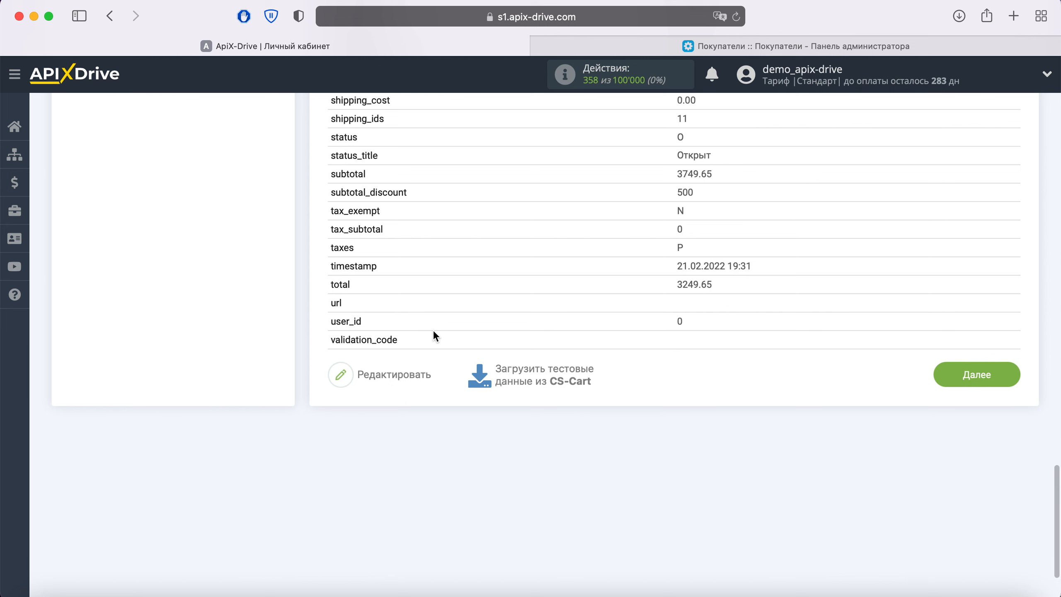
{"action": "left_click", "coordinate": [1006, 374]}
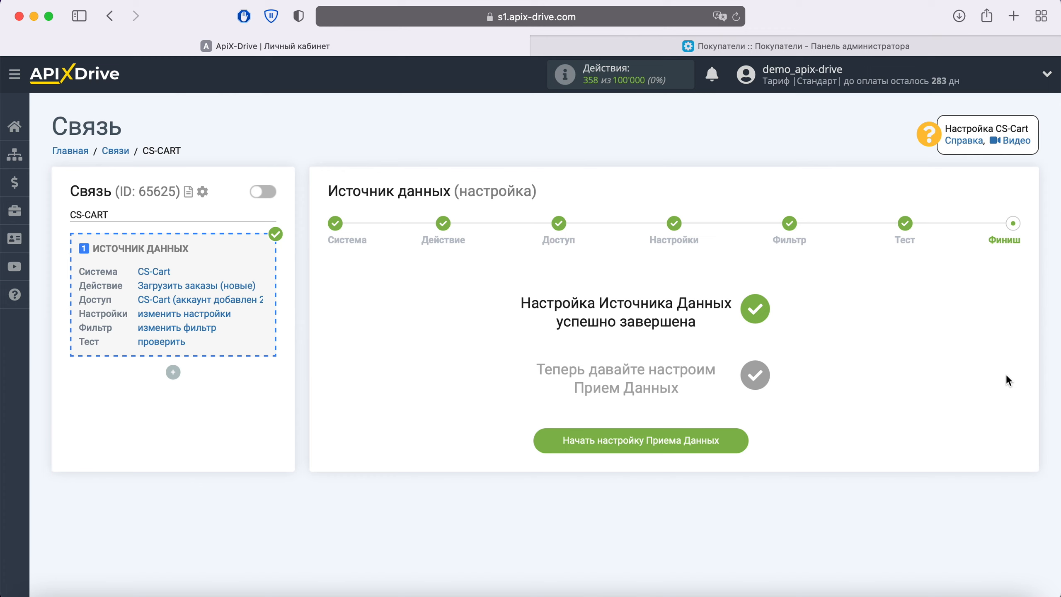
Step: Start the data destination setup, choose Viber as the receiving system and continue
{"action": "left_click", "coordinate": [737, 441]}
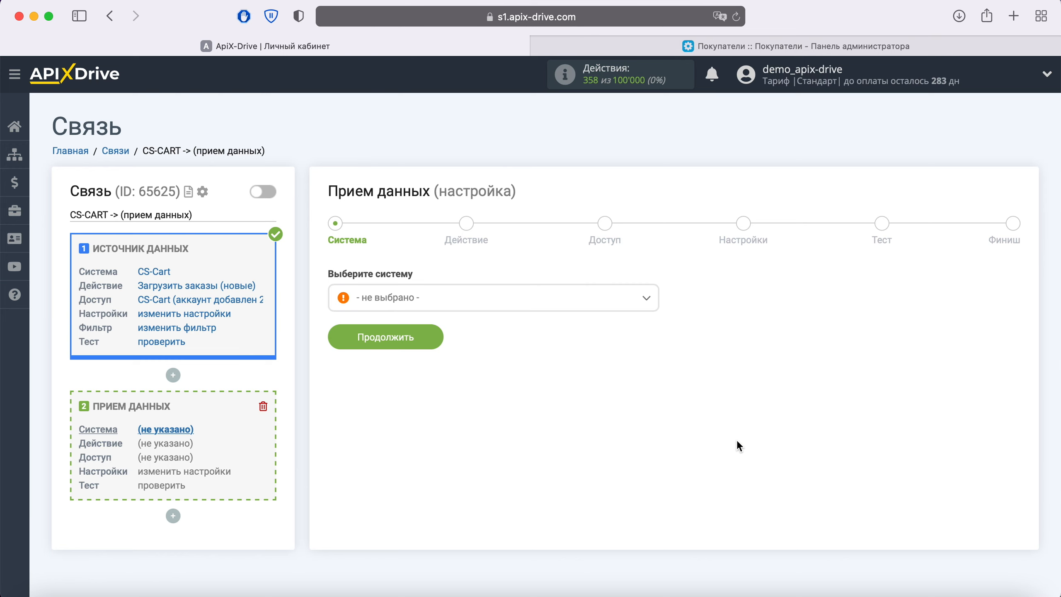
{"action": "left_click", "coordinate": [520, 308]}
{"action": "scroll", "coordinate": [543, 411], "scroll_direction": "down", "scroll_amount": 20}
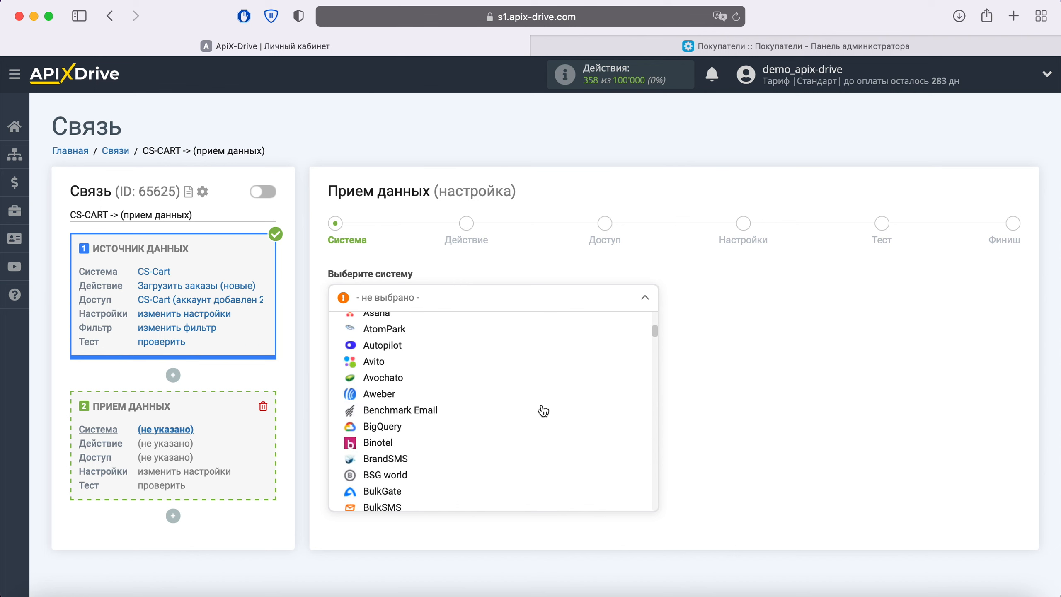
{"action": "scroll", "coordinate": [543, 411], "scroll_direction": "down", "scroll_amount": 20}
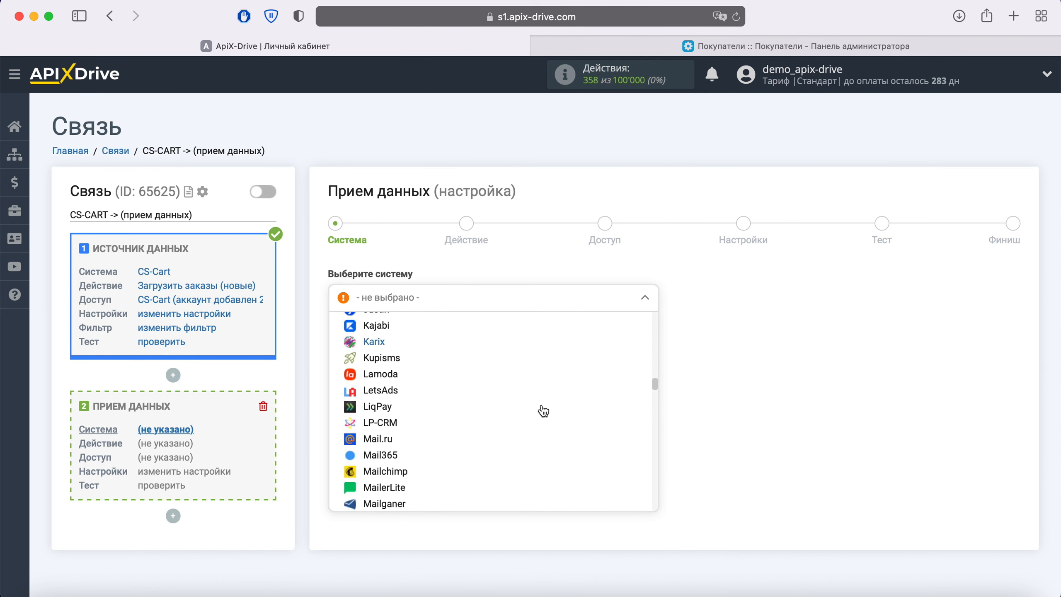
{"action": "scroll", "coordinate": [543, 411], "scroll_direction": "down", "scroll_amount": 20}
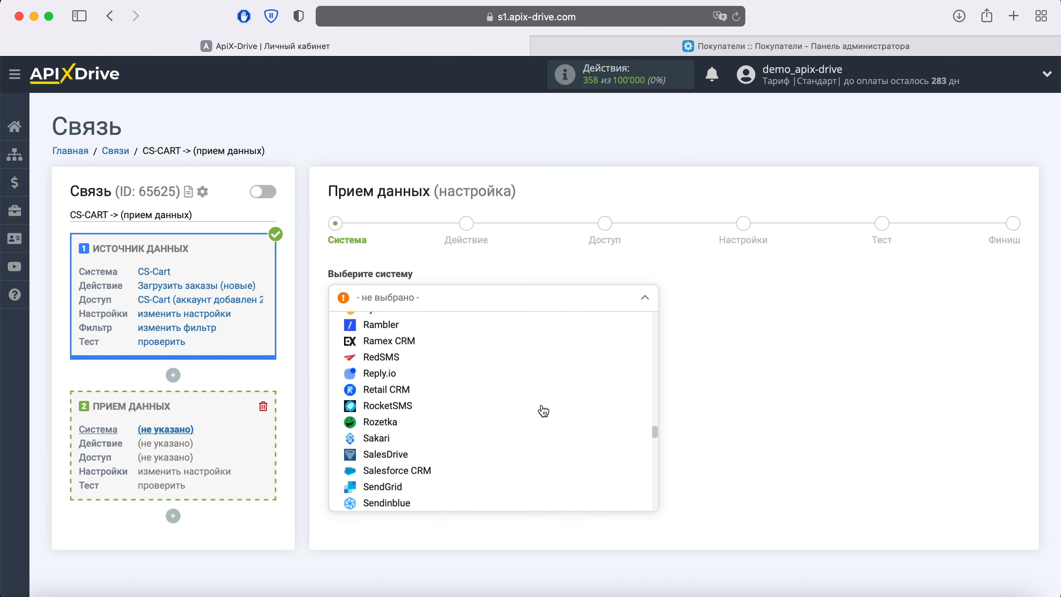
{"action": "scroll", "coordinate": [544, 436], "scroll_direction": "down", "scroll_amount": 20}
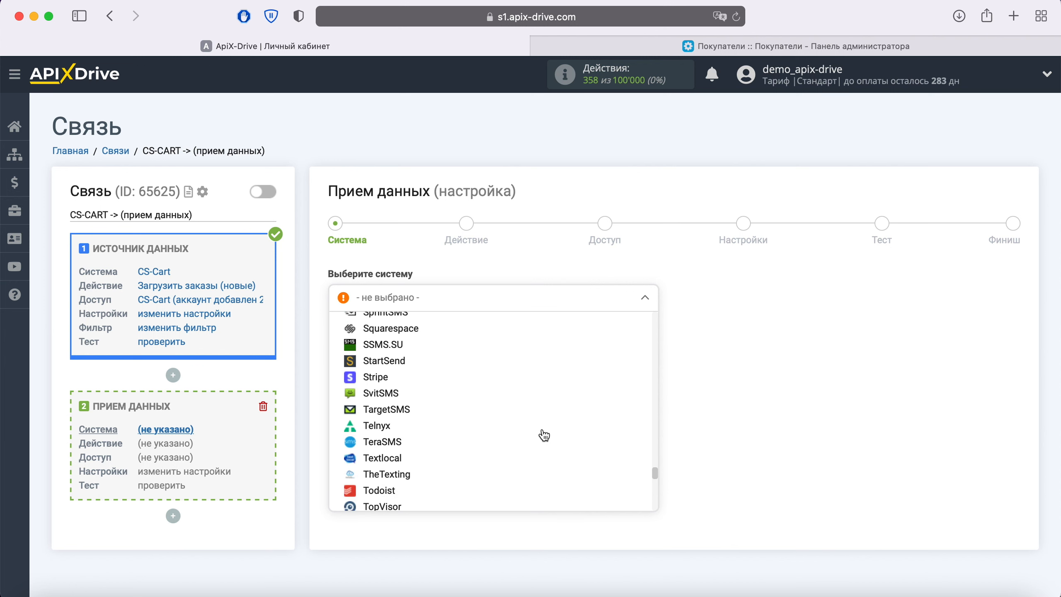
{"action": "left_click", "coordinate": [381, 390]}
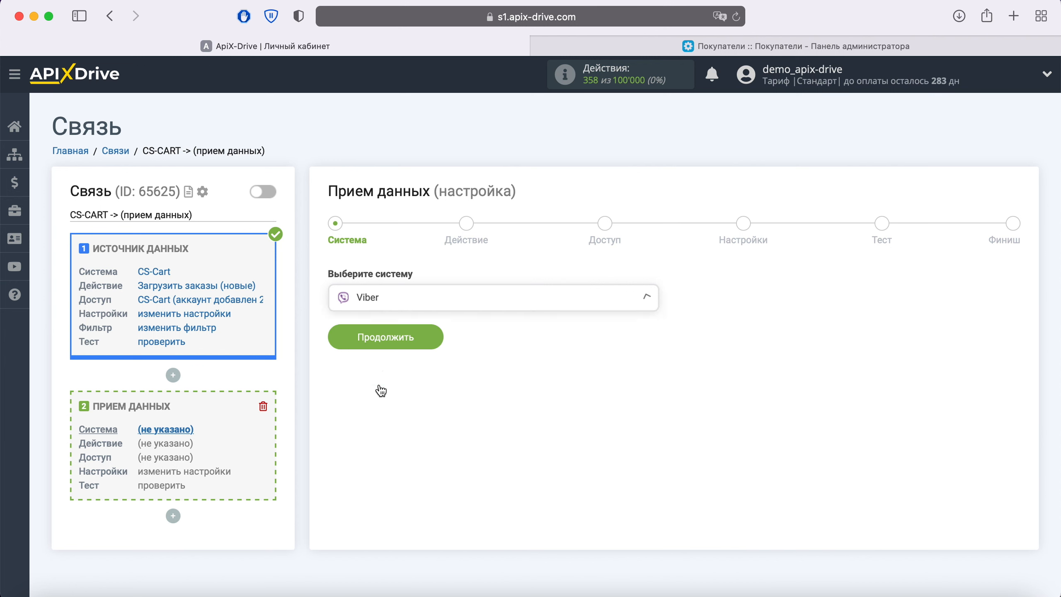
{"action": "left_click", "coordinate": [426, 336]}
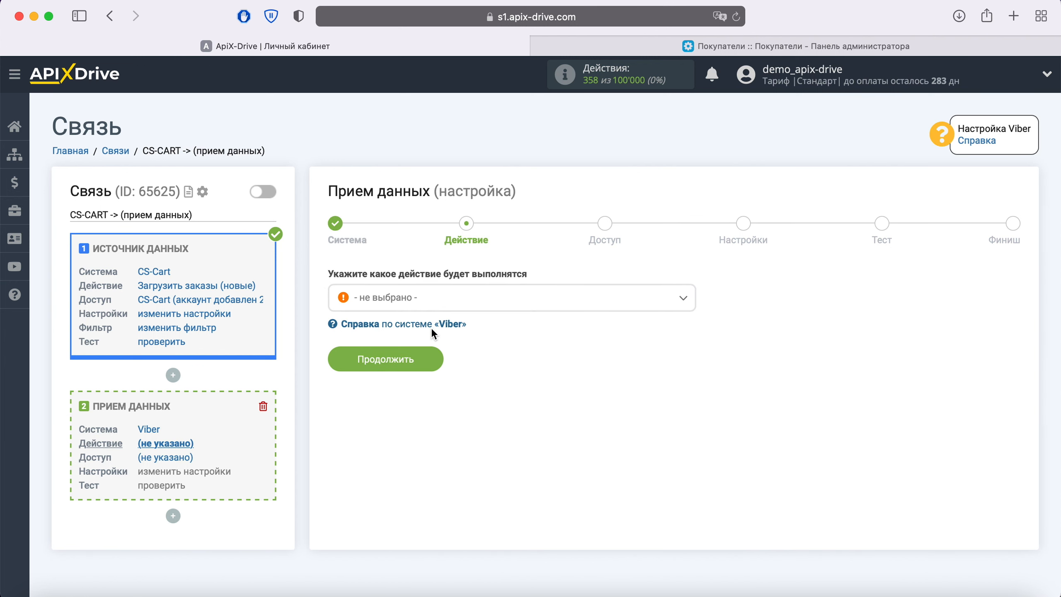
Step: Choose the action "Отправить сообщение" for Viber and continue to the access stage
{"action": "left_click", "coordinate": [441, 302]}
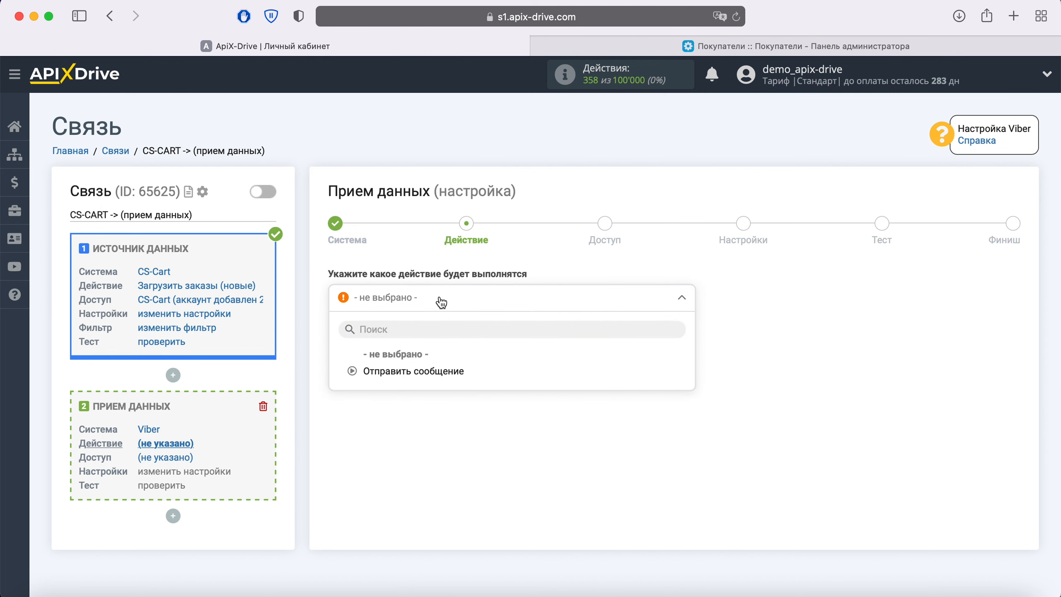
{"action": "left_click", "coordinate": [439, 370]}
{"action": "left_click", "coordinate": [433, 362]}
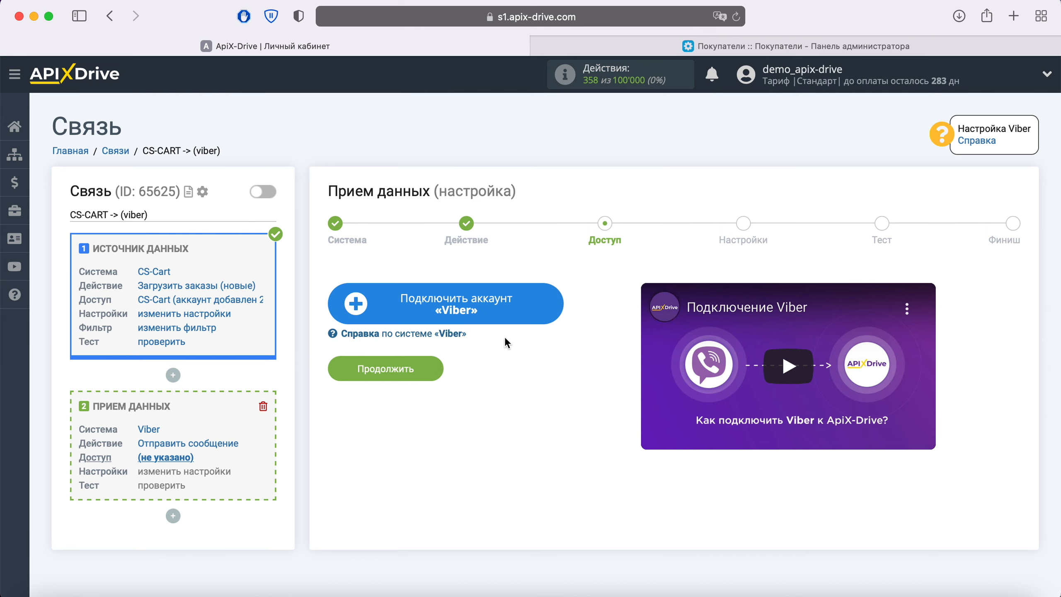
Step: Start connecting a Viber account and save the integration under its default name
{"action": "left_click", "coordinate": [547, 310]}
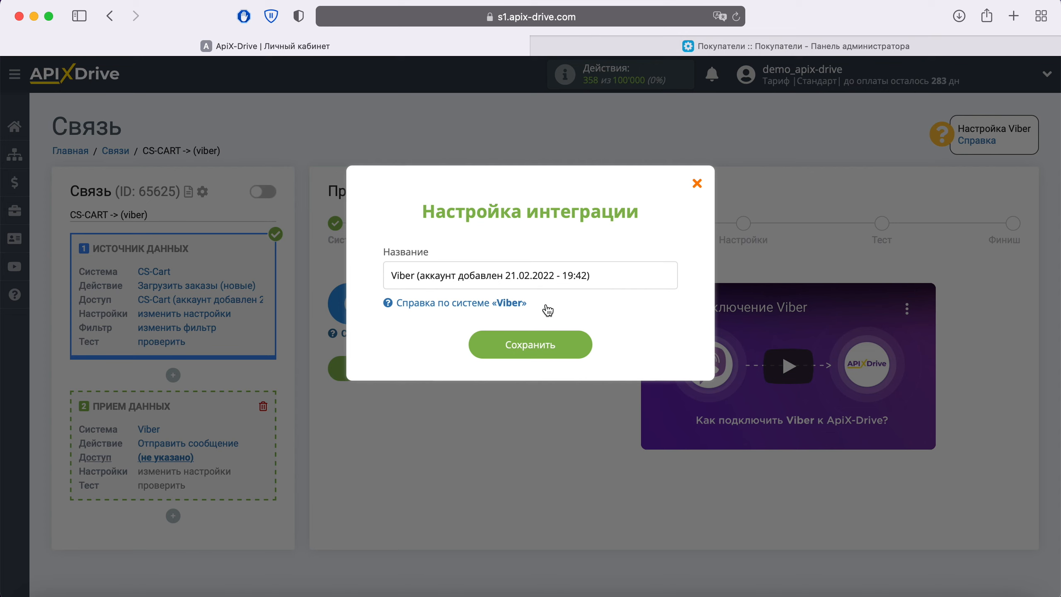
{"action": "left_click_drag", "start_coordinate": [579, 280], "coordinate": [386, 280]}
{"action": "left_click", "coordinate": [375, 281]}
{"action": "left_click", "coordinate": [585, 346]}
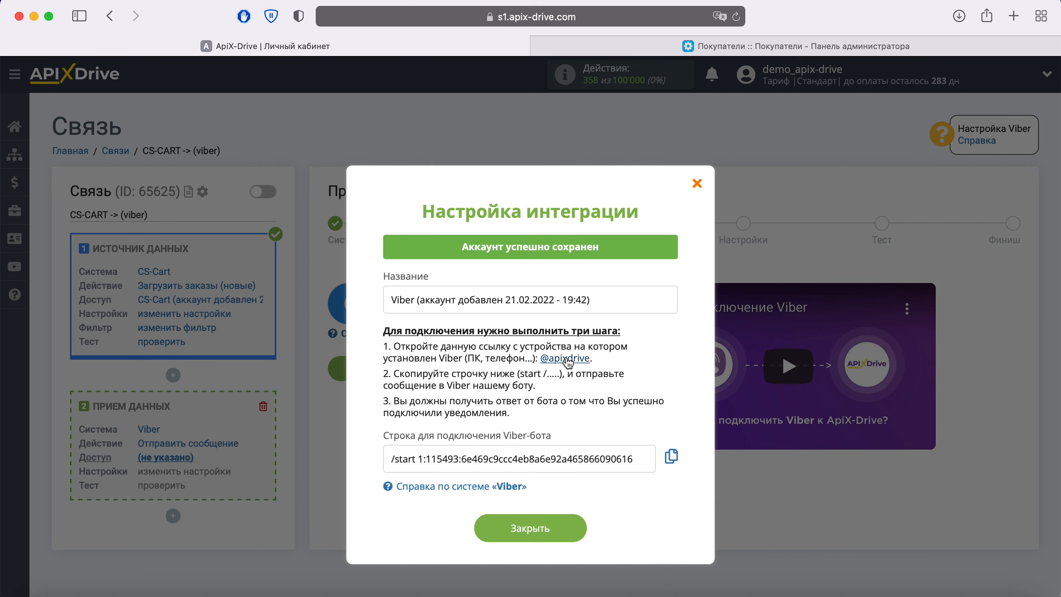
{"action": "left_click", "coordinate": [567, 362]}
{"action": "left_click", "coordinate": [658, 318]}
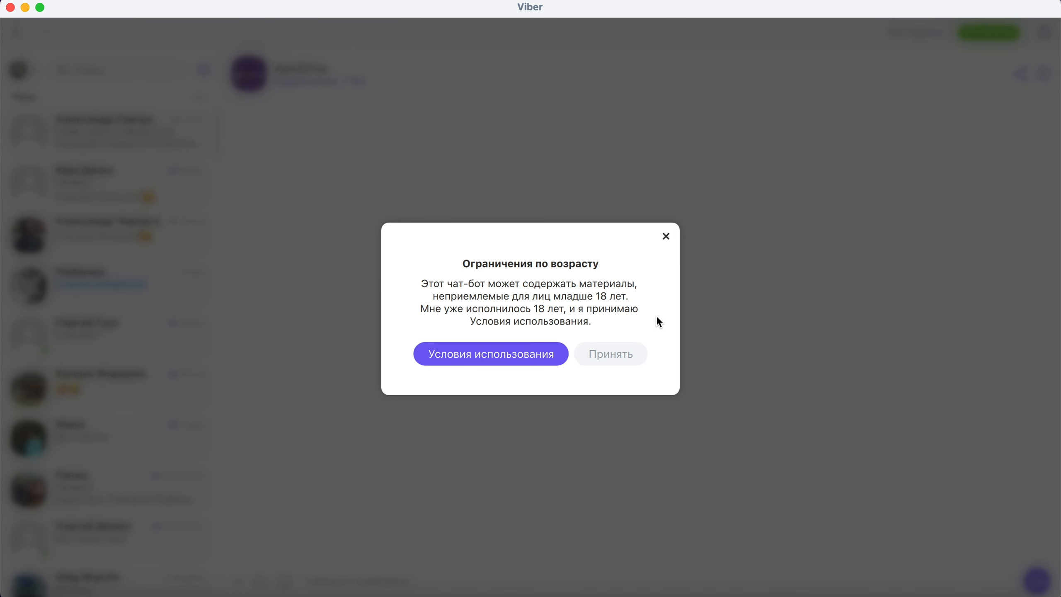
{"action": "left_click", "coordinate": [627, 353]}
Step: Copy the bot connection string from ApiX-Drive and send it to the ApixDrive bot in Viber
{"action": "key", "text": "super+Tab"}
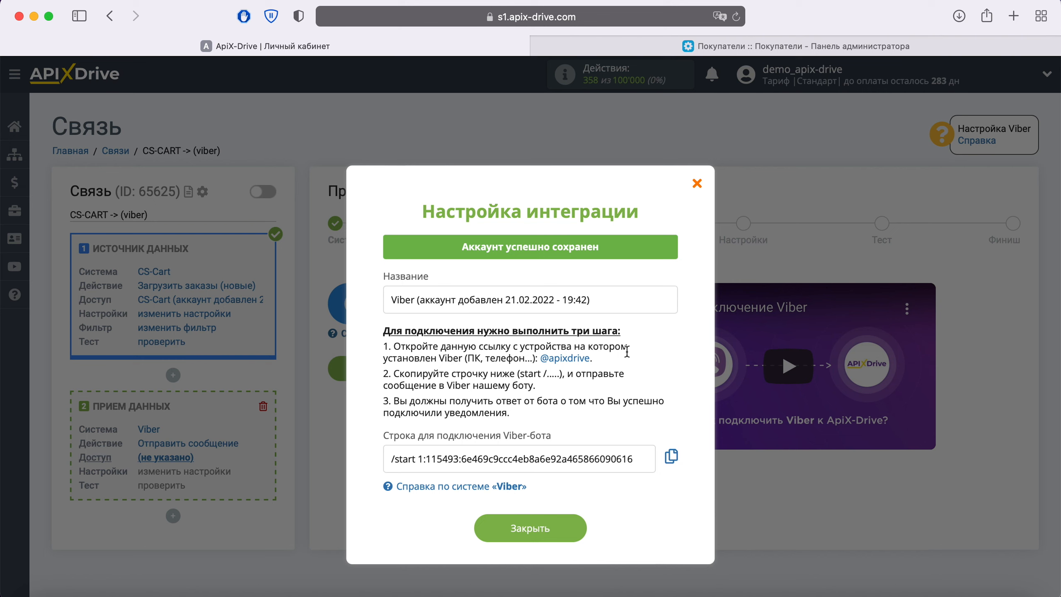
{"action": "left_click_drag", "start_coordinate": [643, 460], "coordinate": [381, 459]}
{"action": "right_click", "coordinate": [402, 458]}
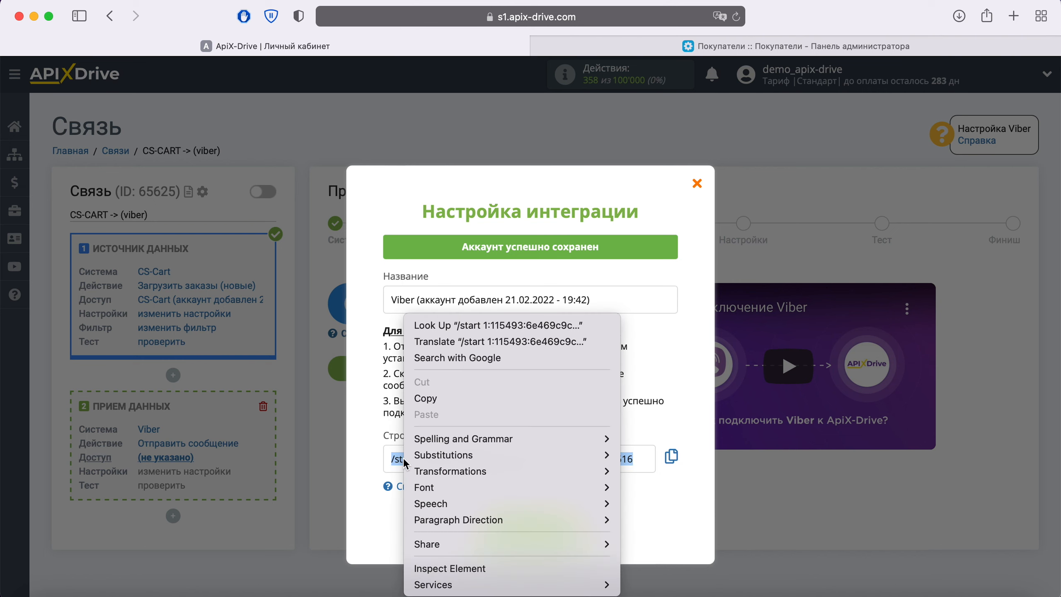
{"action": "left_click", "coordinate": [455, 397]}
{"action": "key", "text": "super+Tab"}
{"action": "right_click", "coordinate": [348, 581]}
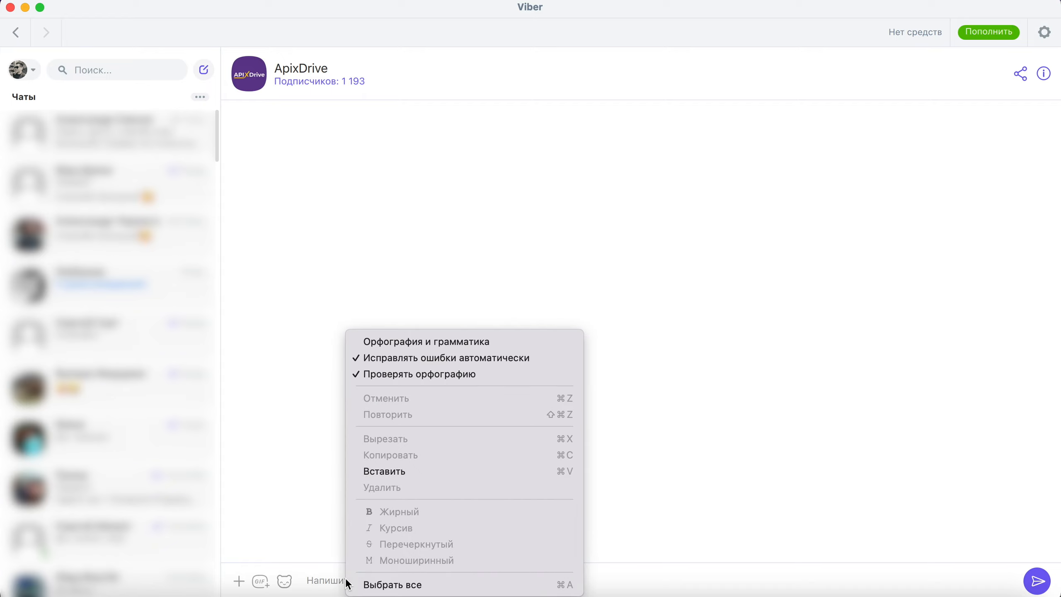
{"action": "left_click", "coordinate": [401, 471]}
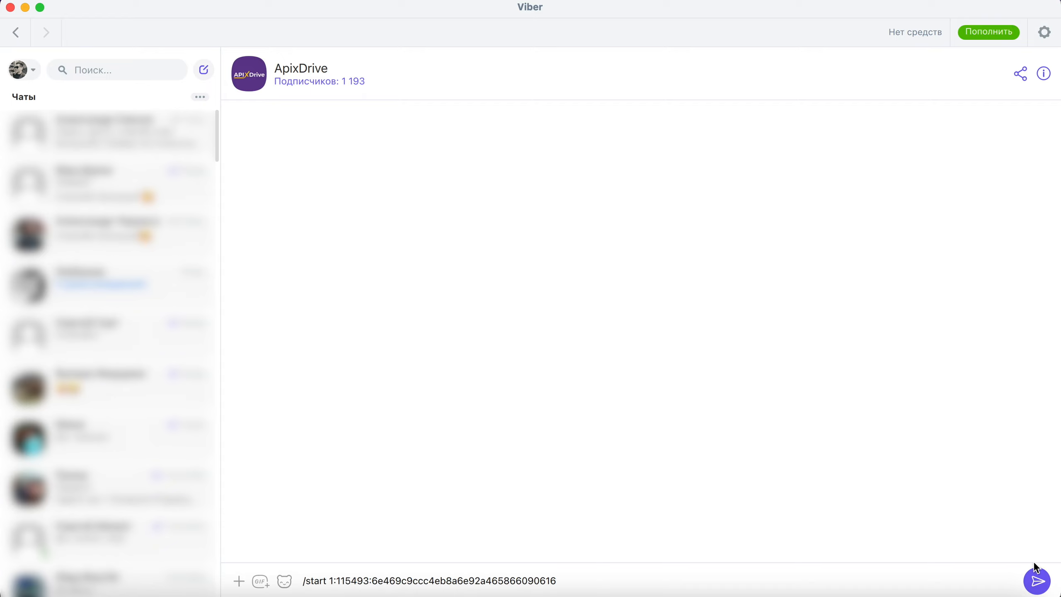
{"action": "left_click", "coordinate": [1036, 579]}
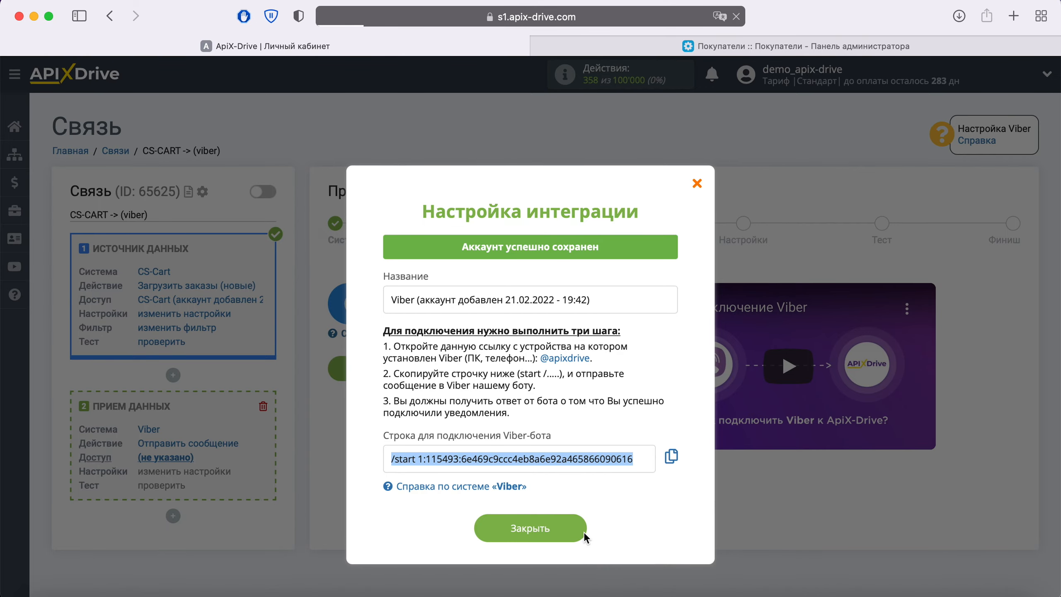
Step: Close the integration settings in ApiX-Drive, select the newly added Viber account as the login and continue
{"action": "left_click", "coordinate": [584, 533]}
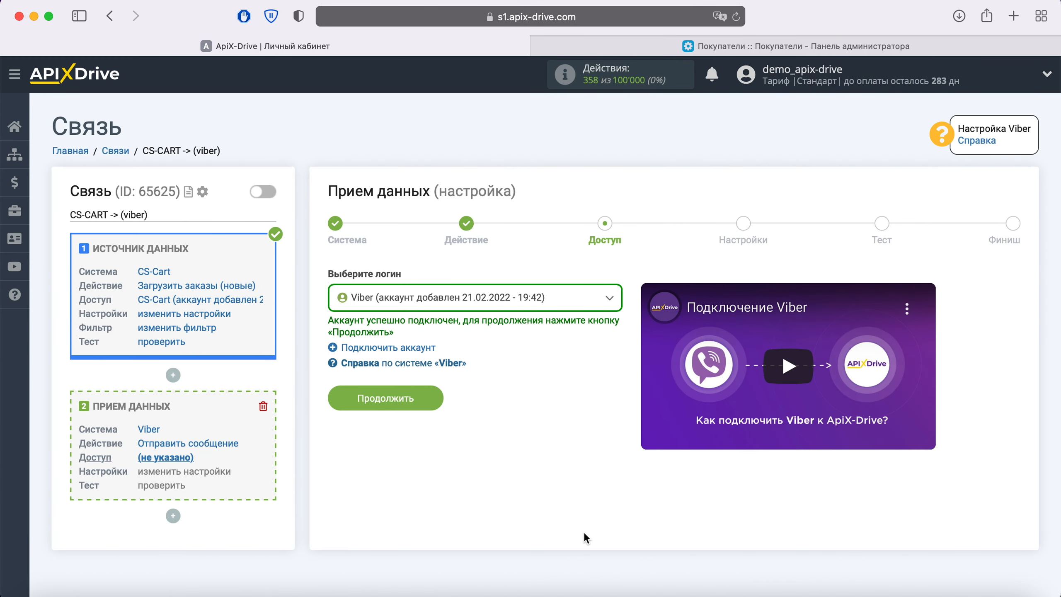
{"action": "left_click", "coordinate": [608, 300]}
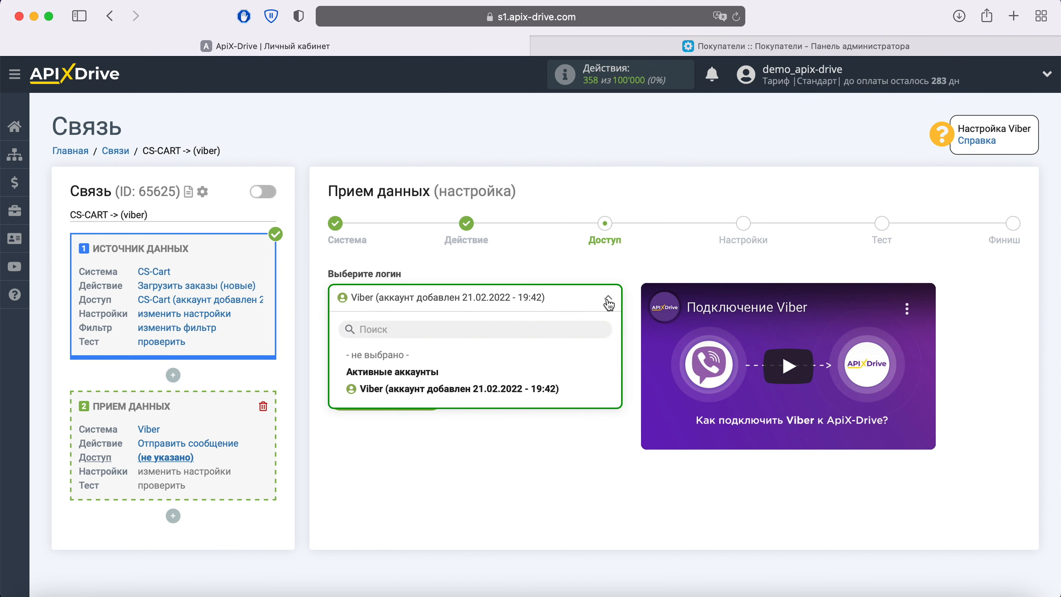
{"action": "left_click", "coordinate": [487, 389]}
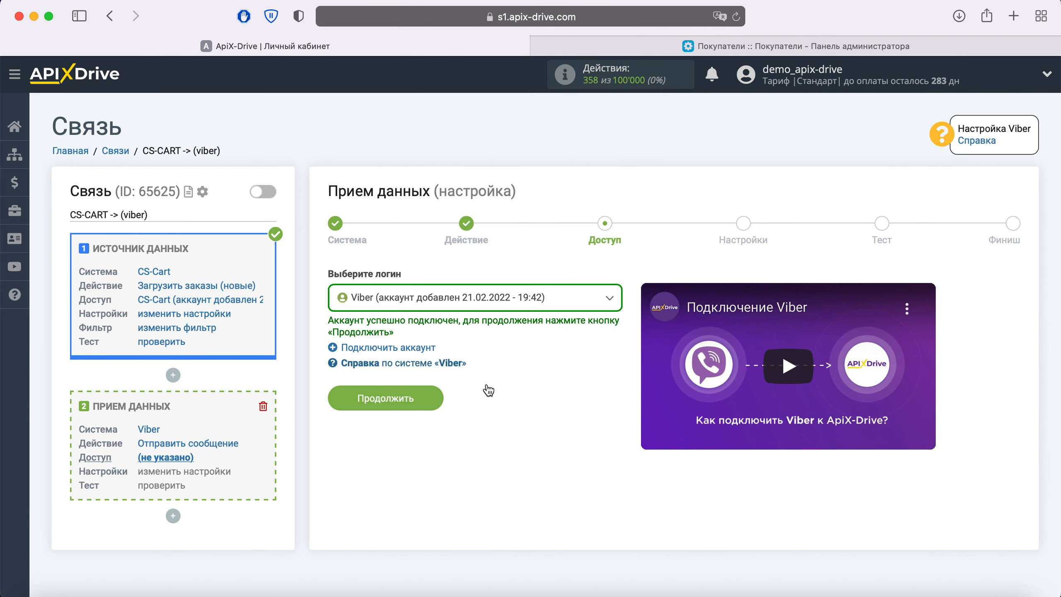
{"action": "left_click", "coordinate": [431, 397]}
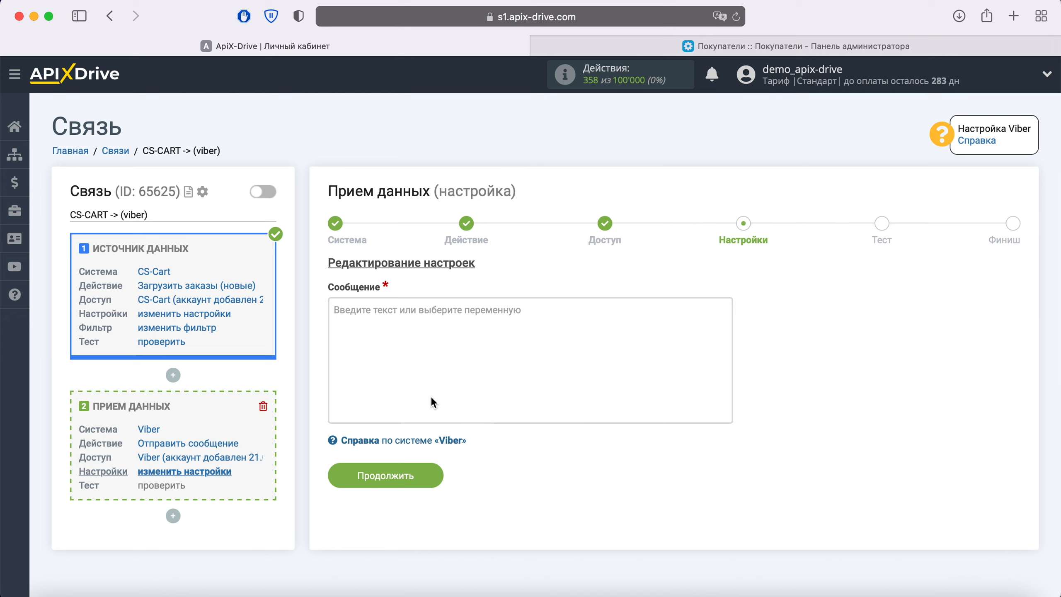
Step: Add the b_lastname variable to the Viber message and write "Новый заказ из CS-Cart" in front of it
{"action": "left_click", "coordinate": [389, 321]}
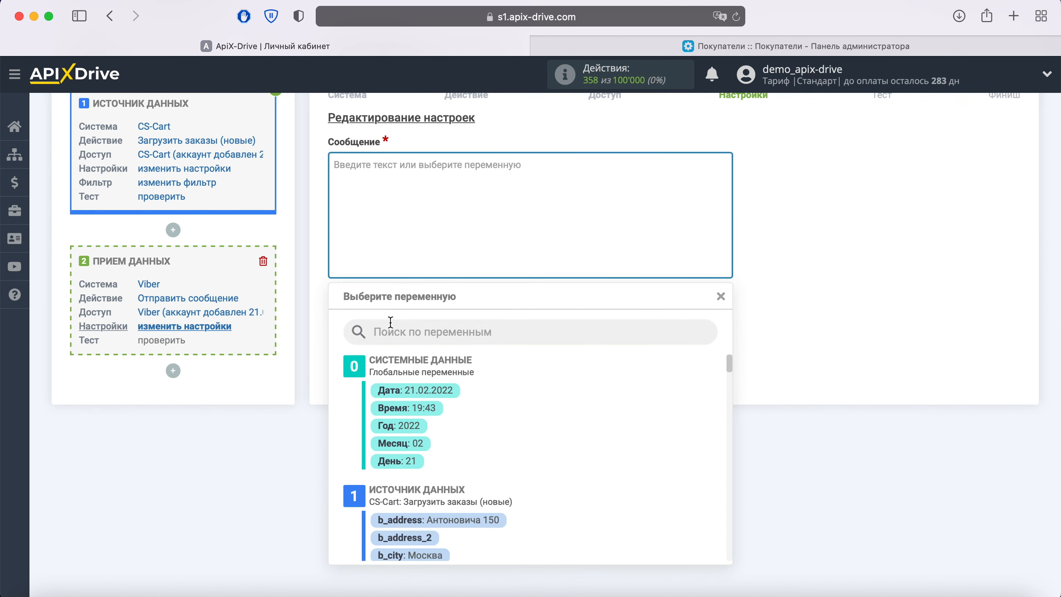
{"action": "scroll", "coordinate": [621, 438], "scroll_direction": "down", "scroll_amount": 3}
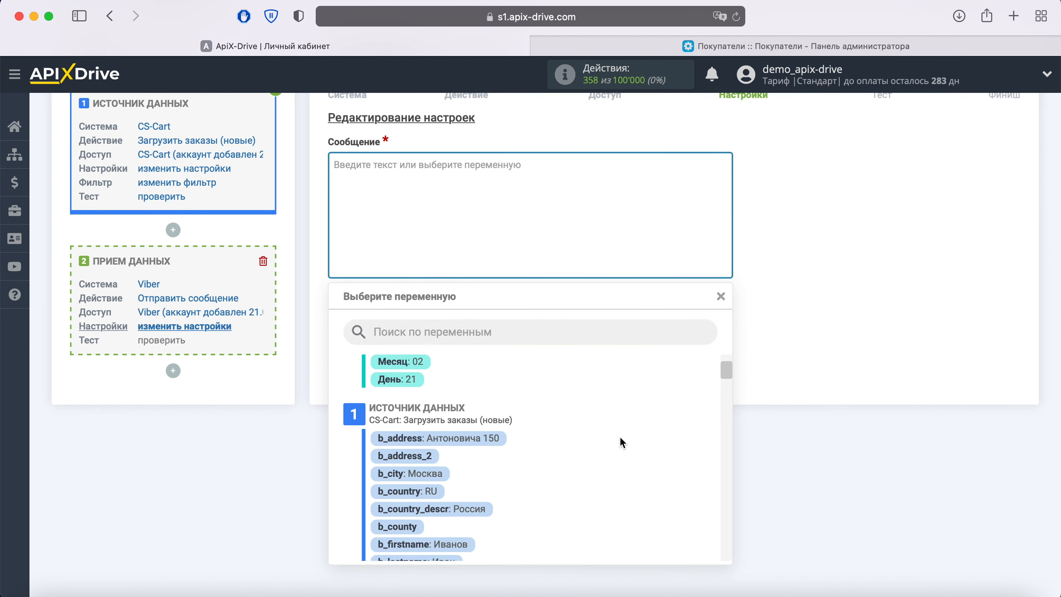
{"action": "scroll", "coordinate": [620, 443], "scroll_direction": "down", "scroll_amount": 1}
{"action": "left_click", "coordinate": [430, 481]}
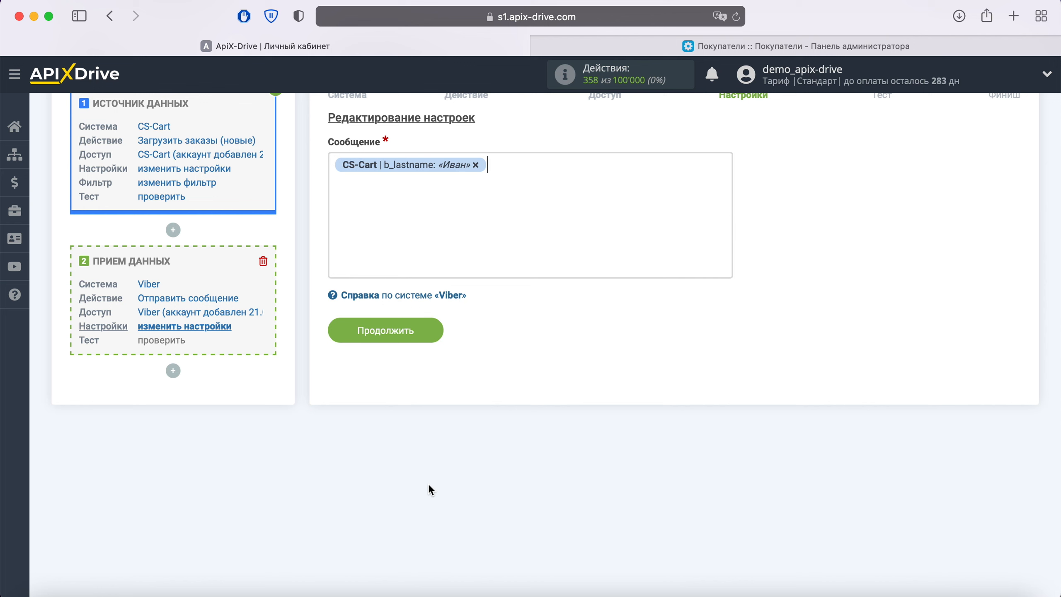
{"action": "left_click", "coordinate": [330, 169]}
{"action": "type", "text": "Новый заказ из "}
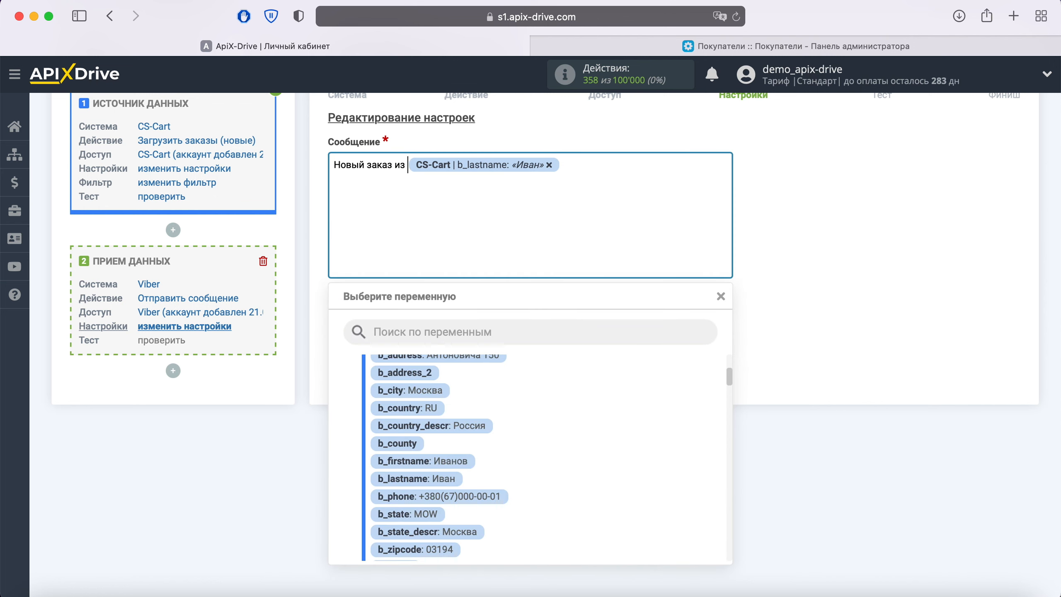
{"action": "type", "text": "CS-Cart"}
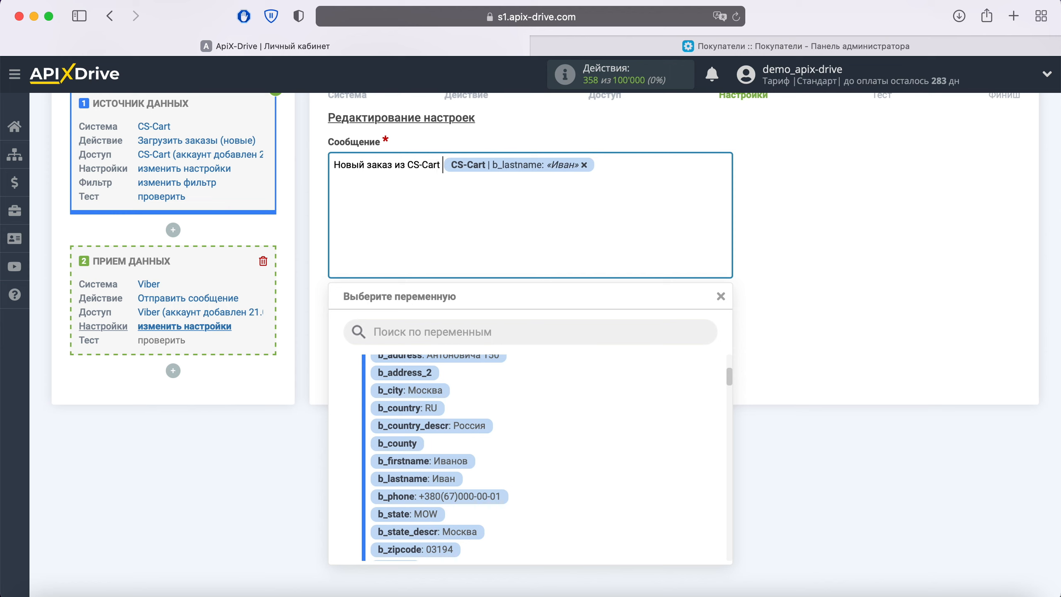
Step: Add a second message line labelled "ФИО" with the b_lastname and b_firstname variables
{"action": "left_click", "coordinate": [644, 163]}
{"action": "key", "text": "Return"}
{"action": "type", "text": "ФИО"}
{"action": "left_click", "coordinate": [447, 478]}
{"action": "left_click", "coordinate": [510, 251]}
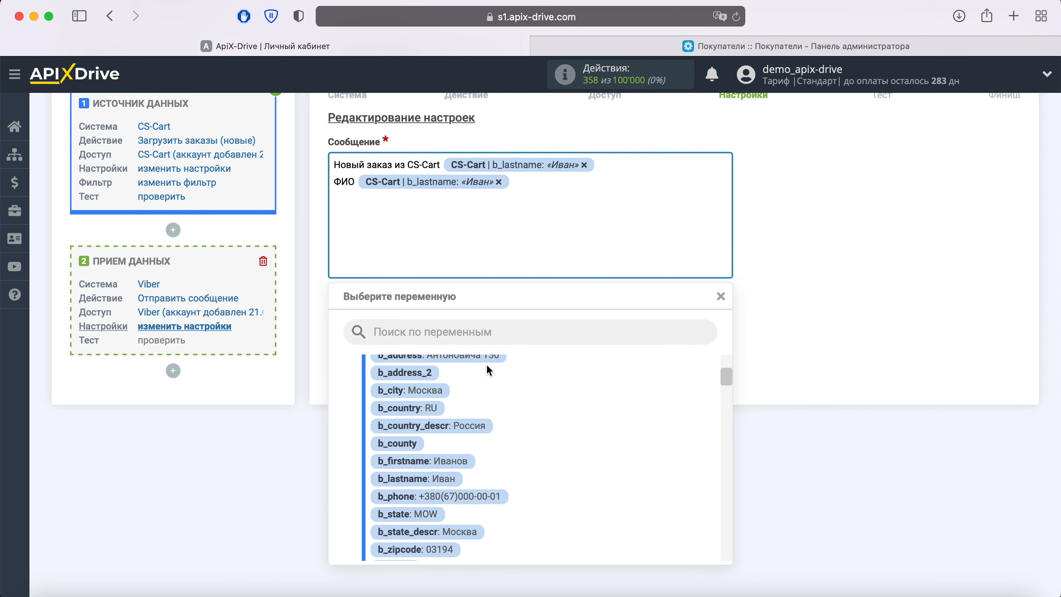
{"action": "left_click", "coordinate": [466, 464]}
Step: Add a message line labelled "Телефон" with the b_phone variable
{"action": "key", "text": "Return"}
{"action": "type", "text": "Телефон"}
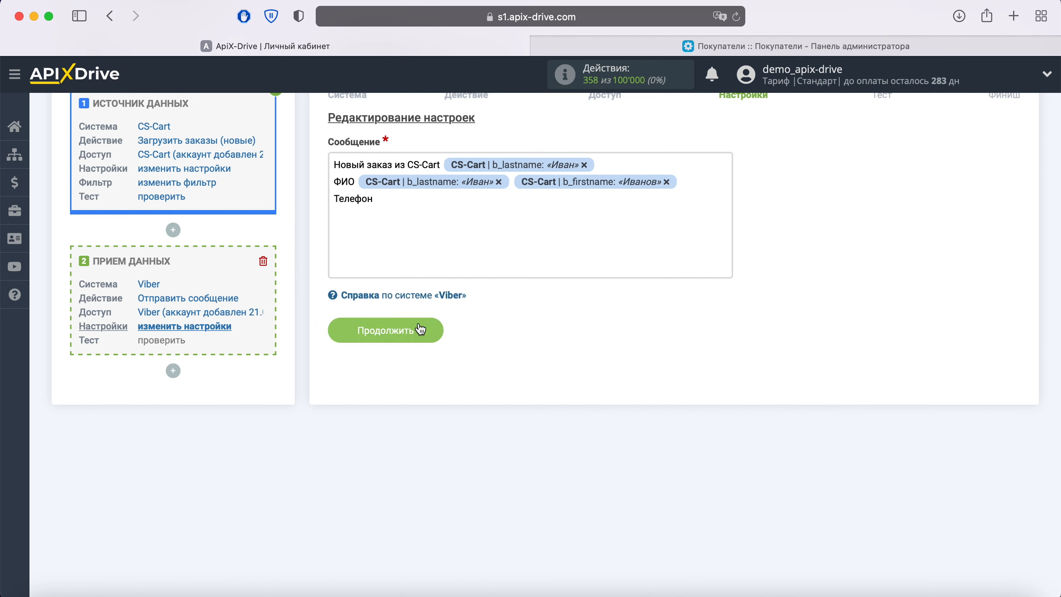
{"action": "left_click", "coordinate": [417, 195]}
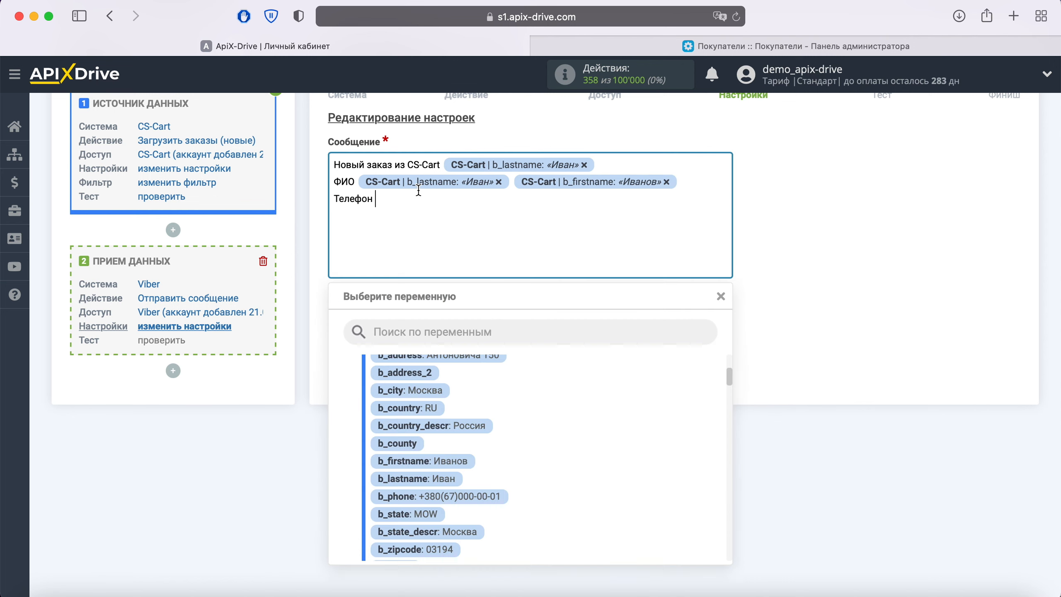
{"action": "left_click", "coordinate": [466, 498]}
Step: Add a message line labelled "Email" with the email variable from the CS-Cart order
{"action": "key", "text": "Return"}
{"action": "type", "text": "Email"}
{"action": "left_click", "coordinate": [423, 217]}
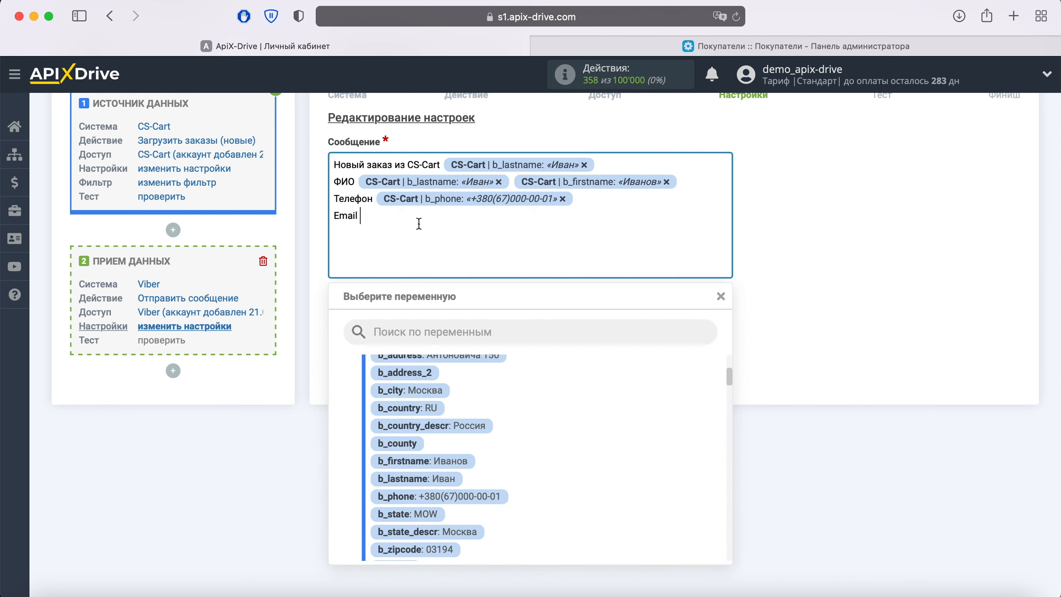
{"action": "scroll", "coordinate": [599, 420], "scroll_direction": "down", "scroll_amount": 2}
{"action": "scroll", "coordinate": [598, 421], "scroll_direction": "down", "scroll_amount": 5}
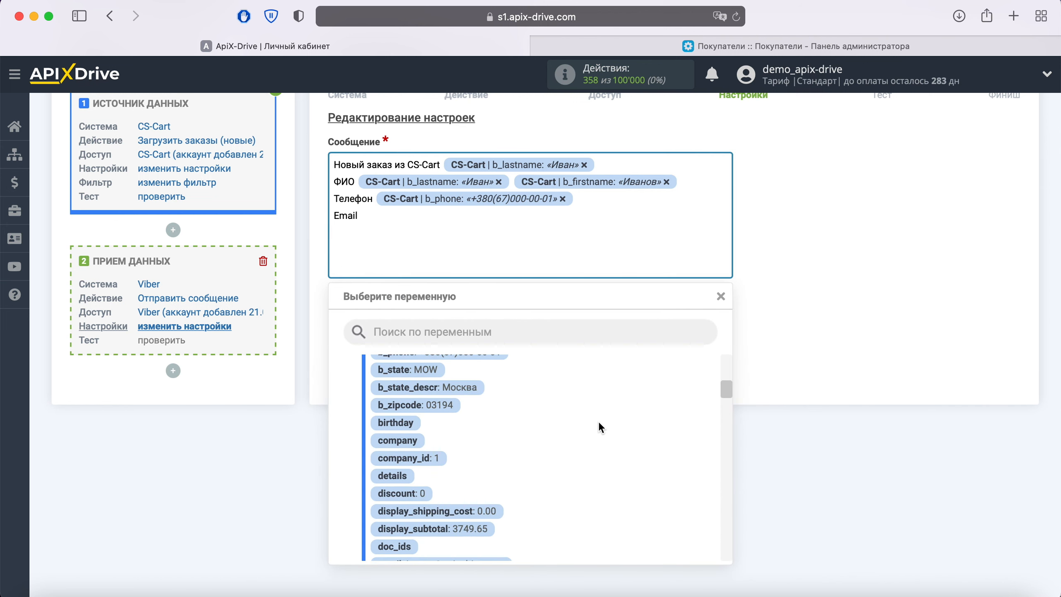
{"action": "left_click", "coordinate": [440, 472]}
Step: Add a "Заказ:" line to the Viber message and insert the product variable from the PRODUCTS group on the line below it
{"action": "key", "text": "Return"}
{"action": "type", "text": "Заказ:"}
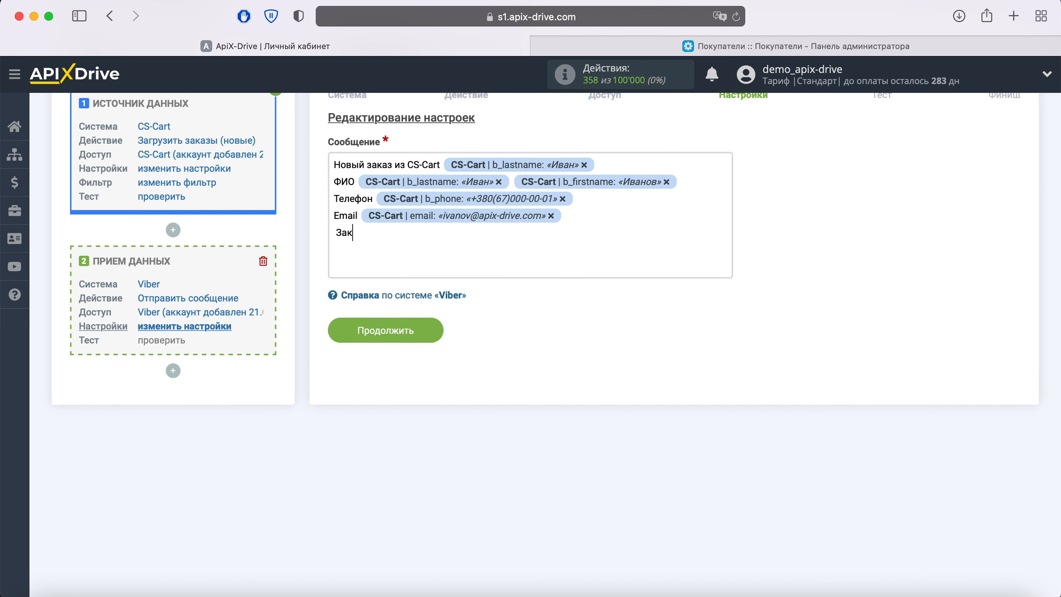
{"action": "key", "text": "Return"}
{"action": "left_click", "coordinate": [542, 249]}
{"action": "scroll", "coordinate": [554, 414], "scroll_direction": "down", "scroll_amount": 6}
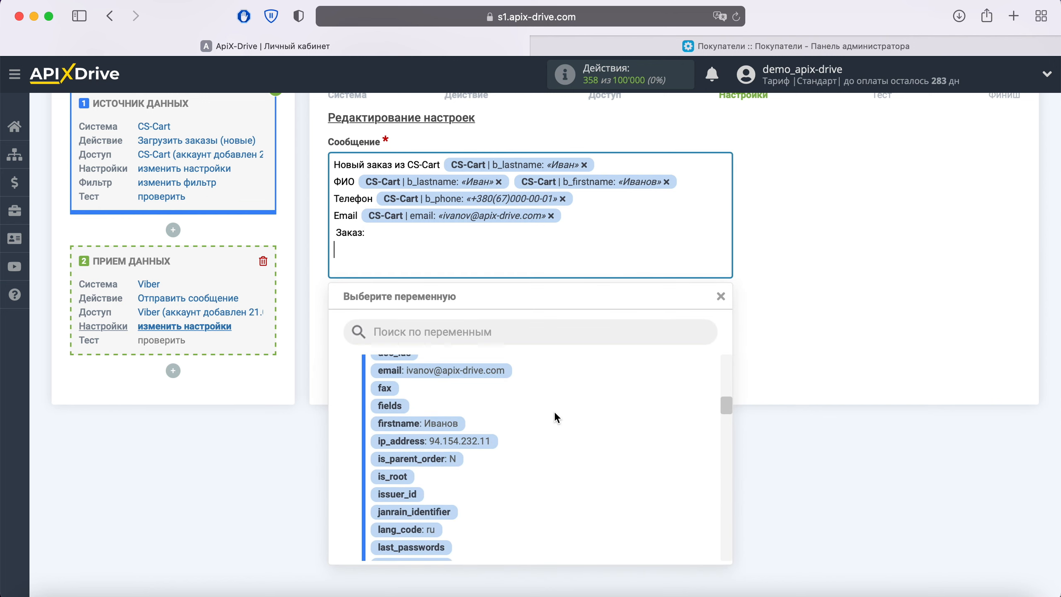
{"action": "scroll", "coordinate": [555, 414], "scroll_direction": "down", "scroll_amount": 6}
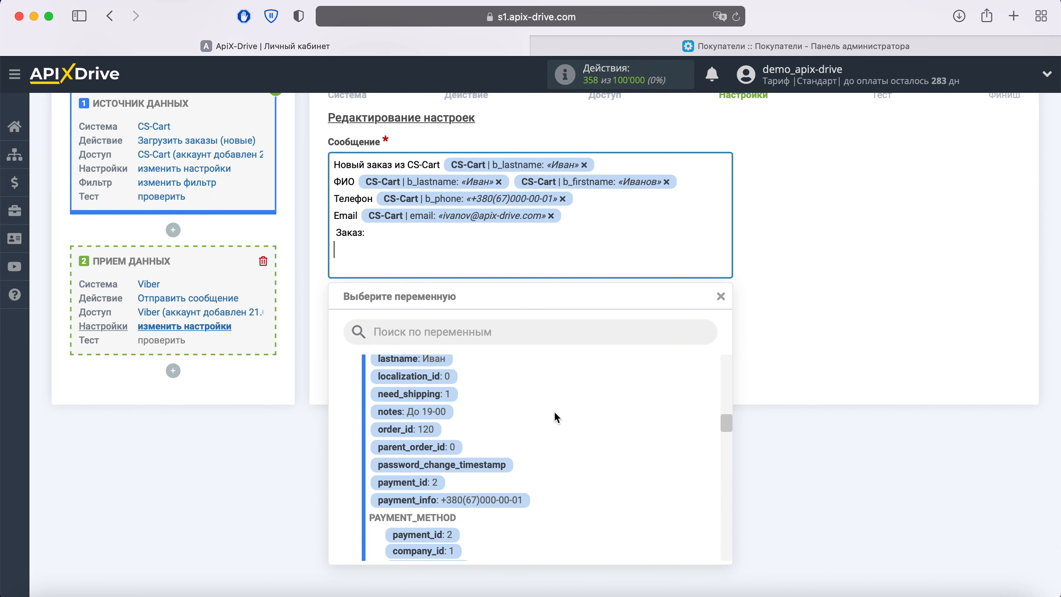
{"action": "scroll", "coordinate": [555, 414], "scroll_direction": "down", "scroll_amount": 5}
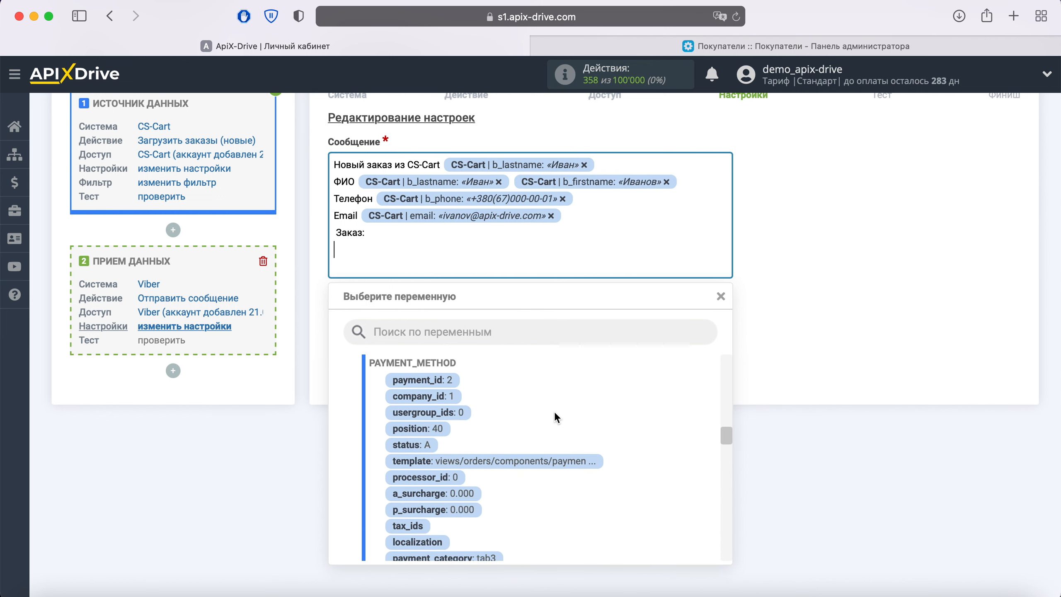
{"action": "scroll", "coordinate": [553, 411], "scroll_direction": "down", "scroll_amount": 5}
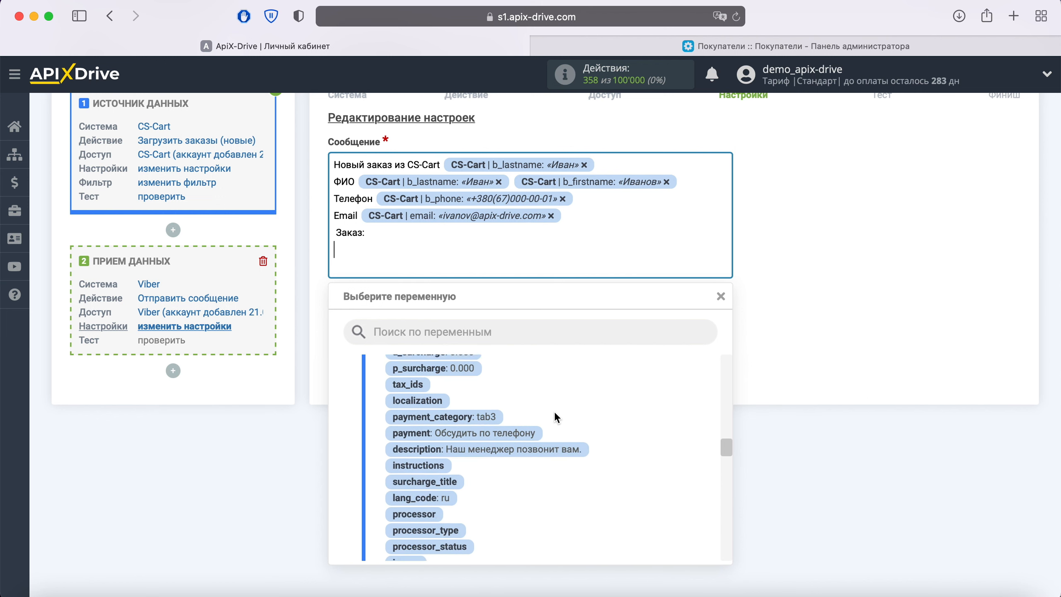
{"action": "scroll", "coordinate": [555, 417], "scroll_direction": "down", "scroll_amount": 5}
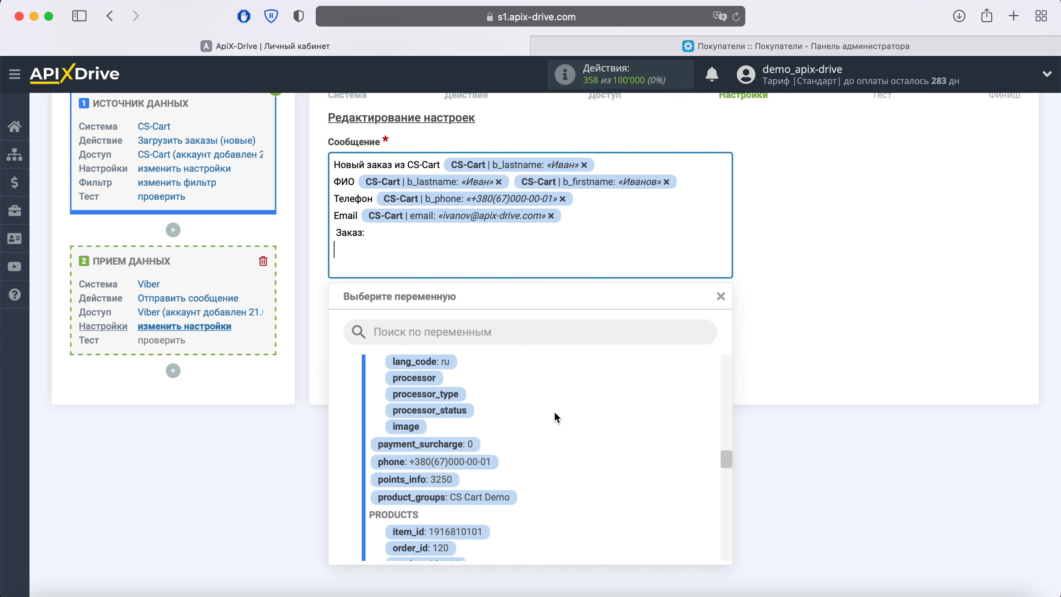
{"action": "scroll", "coordinate": [553, 412], "scroll_direction": "down", "scroll_amount": 3}
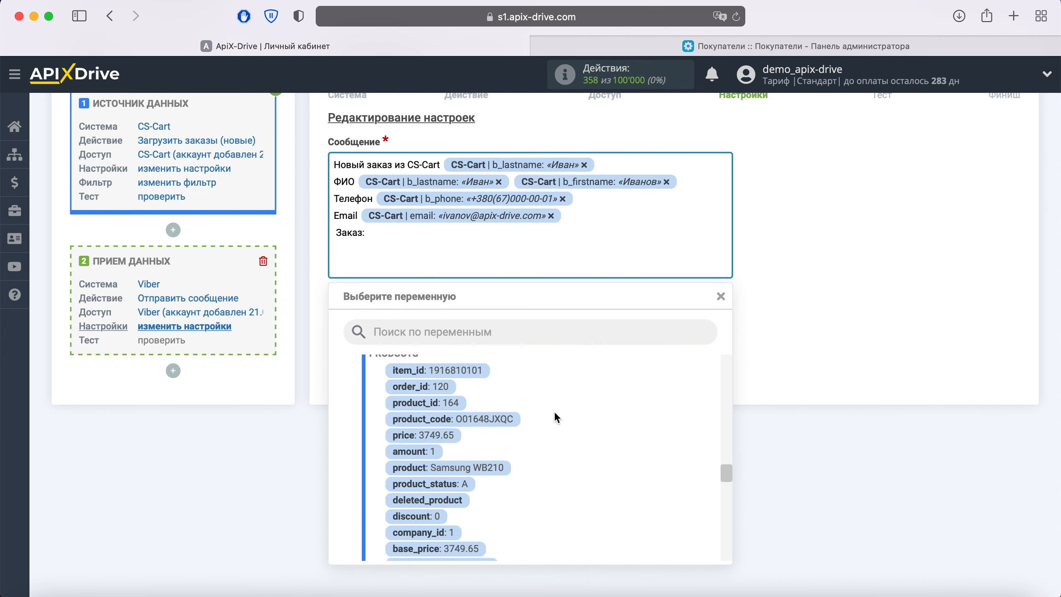
{"action": "left_click", "coordinate": [468, 445]}
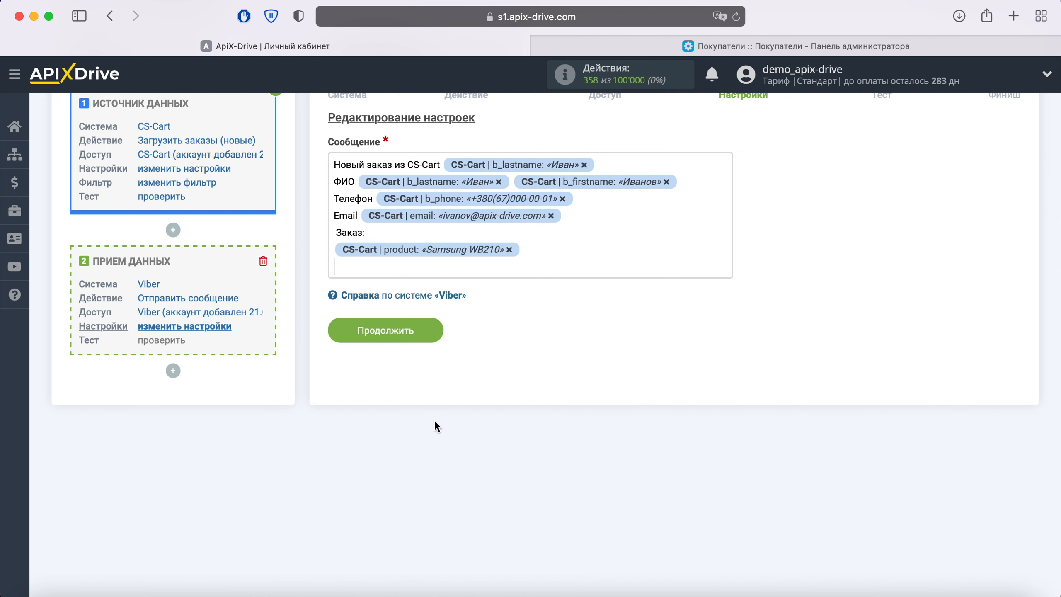
Step: Insert the amount and base_price variables from the PRODUCTS group on separate lines below the product variable
{"action": "left_click", "coordinate": [410, 270]}
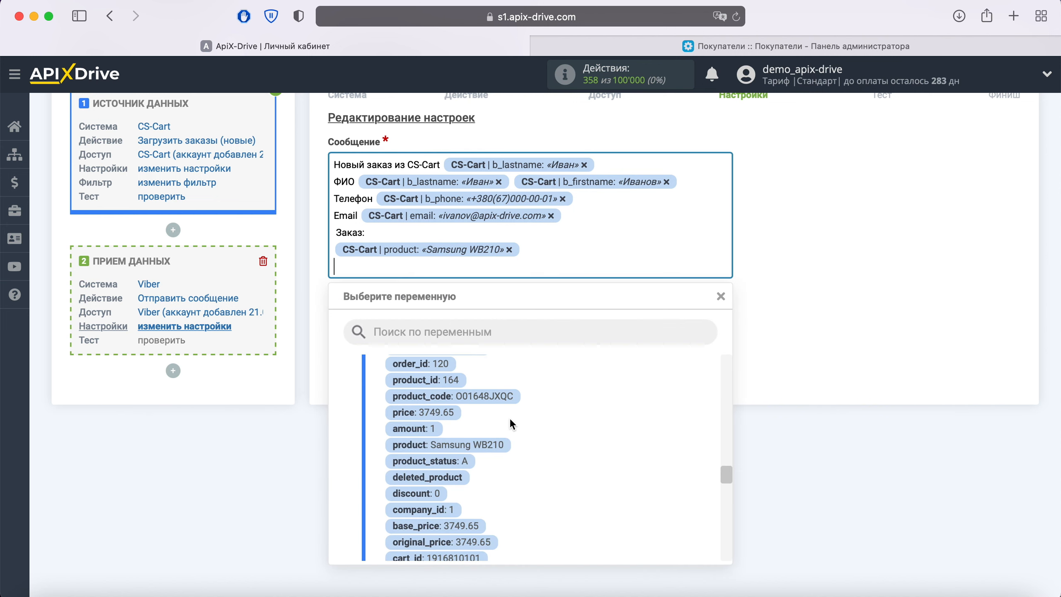
{"action": "left_click", "coordinate": [416, 429]}
{"action": "left_click", "coordinate": [378, 262]}
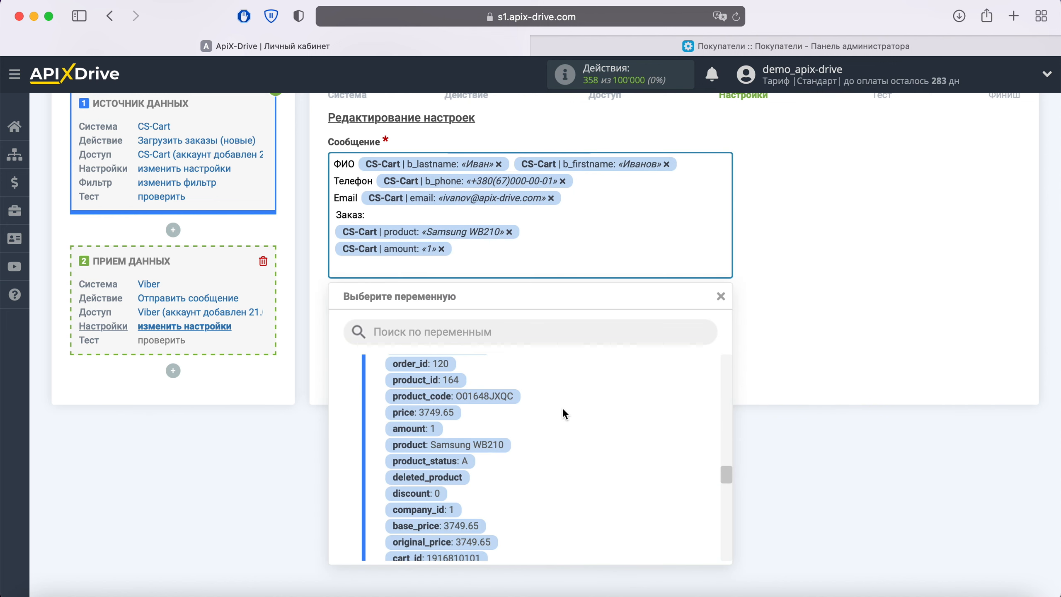
{"action": "scroll", "coordinate": [572, 406], "scroll_direction": "down", "scroll_amount": 2}
{"action": "left_click", "coordinate": [455, 479]}
Step: Add a final message line labelled "Сумма" with the order's total variable and continue to the test stage
{"action": "type", "text": "С"}
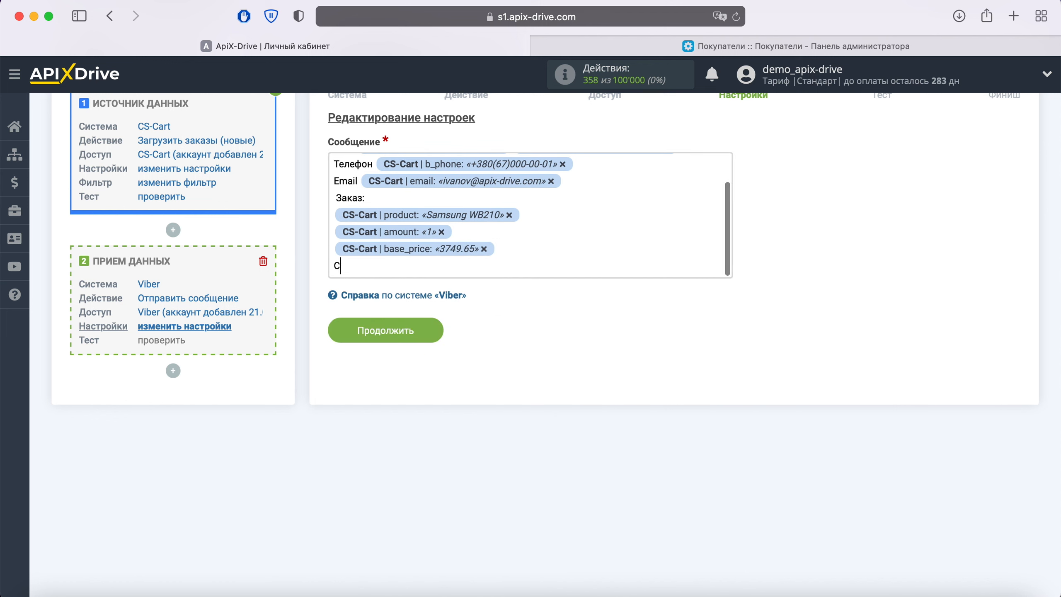
{"action": "type", "text": "умма"}
{"action": "left_click", "coordinate": [405, 267]}
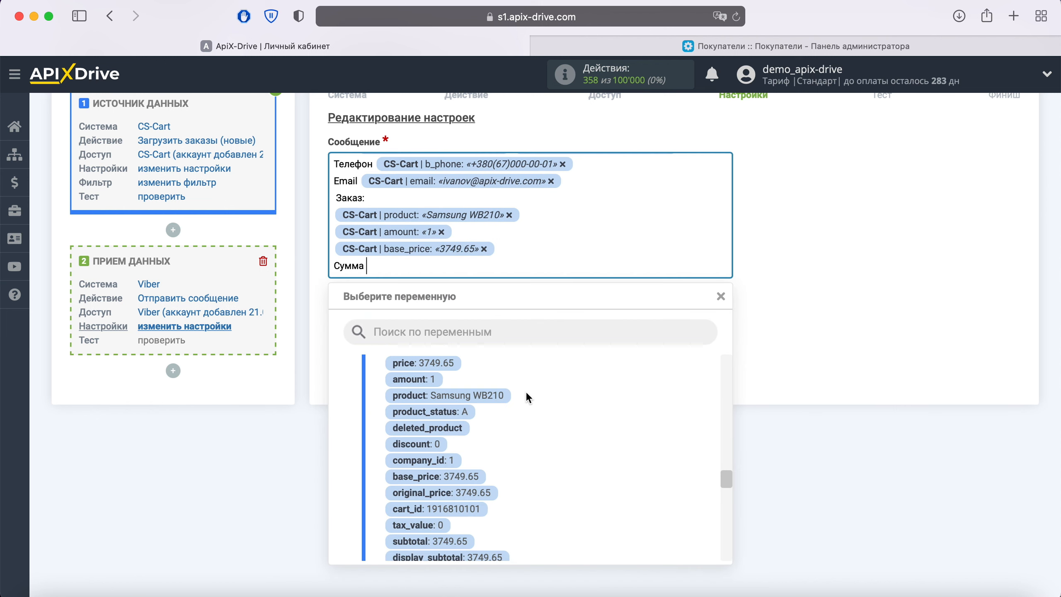
{"action": "scroll", "coordinate": [593, 437], "scroll_direction": "down", "scroll_amount": 5}
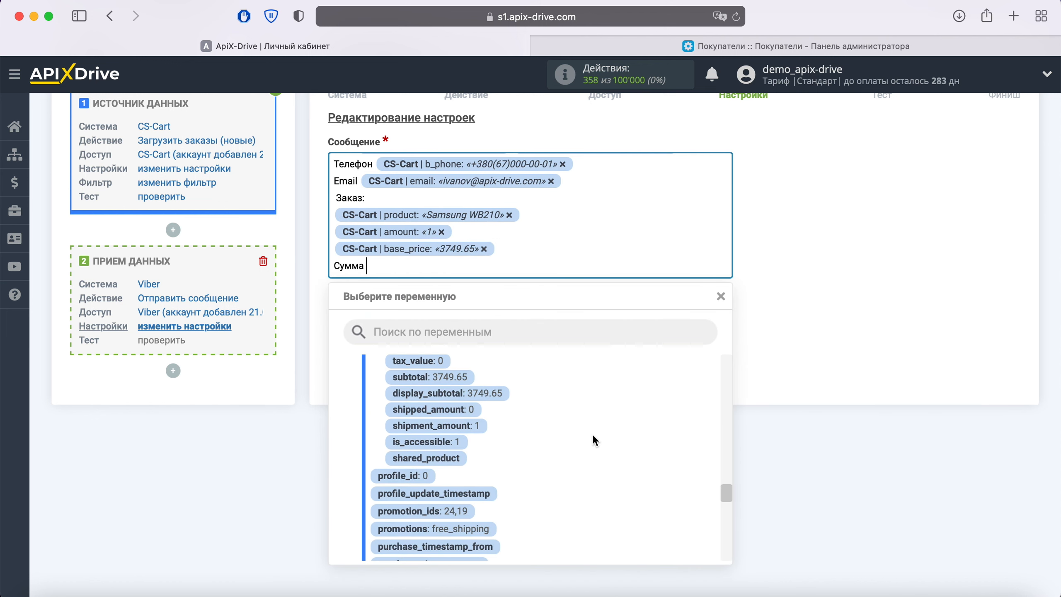
{"action": "scroll", "coordinate": [593, 437], "scroll_direction": "down", "scroll_amount": 5}
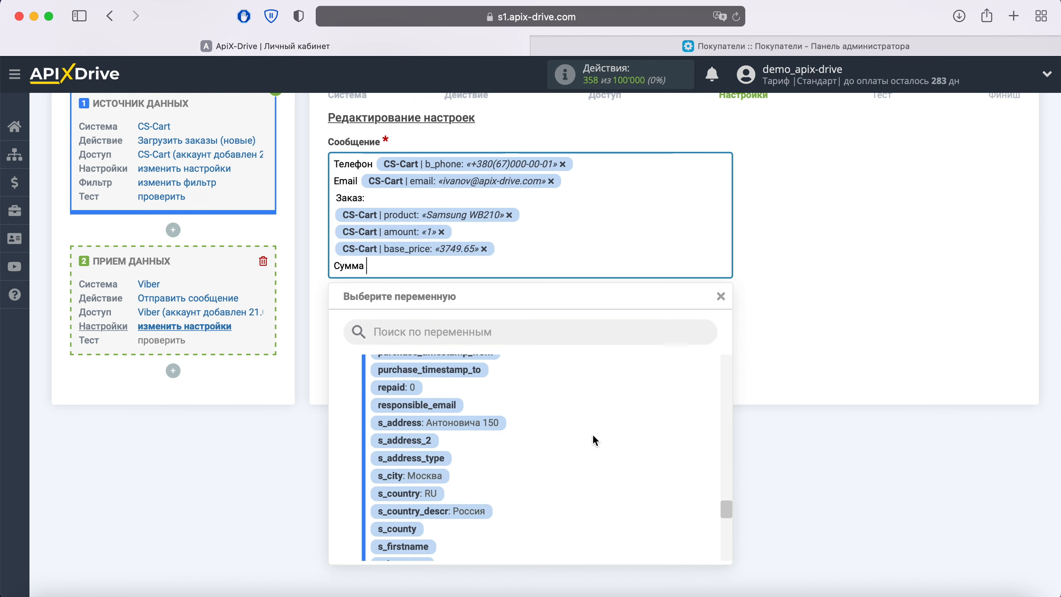
{"action": "scroll", "coordinate": [595, 441], "scroll_direction": "down", "scroll_amount": 5}
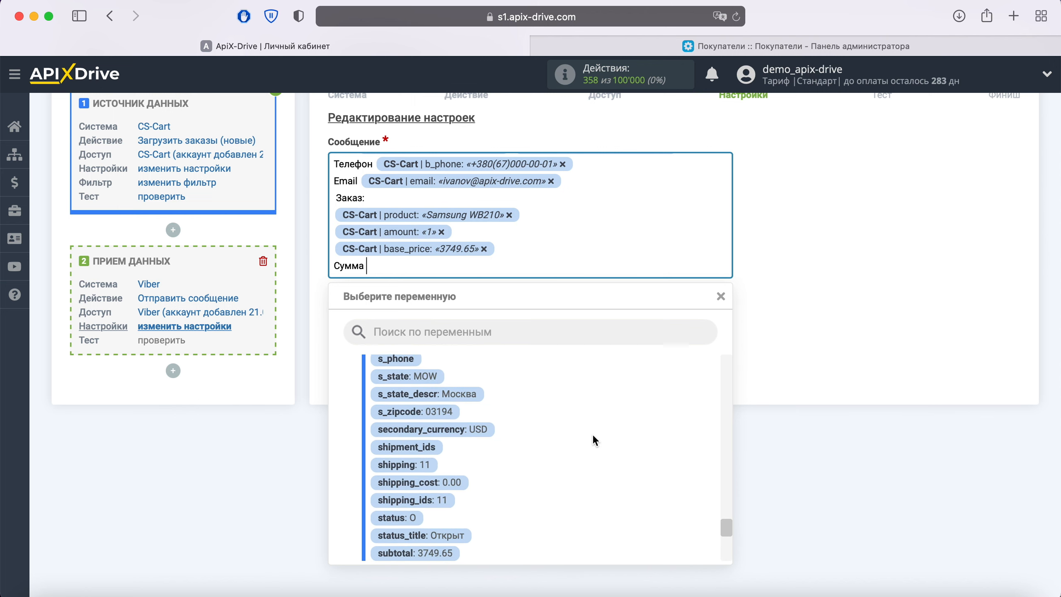
{"action": "scroll", "coordinate": [594, 437], "scroll_direction": "down", "scroll_amount": 5}
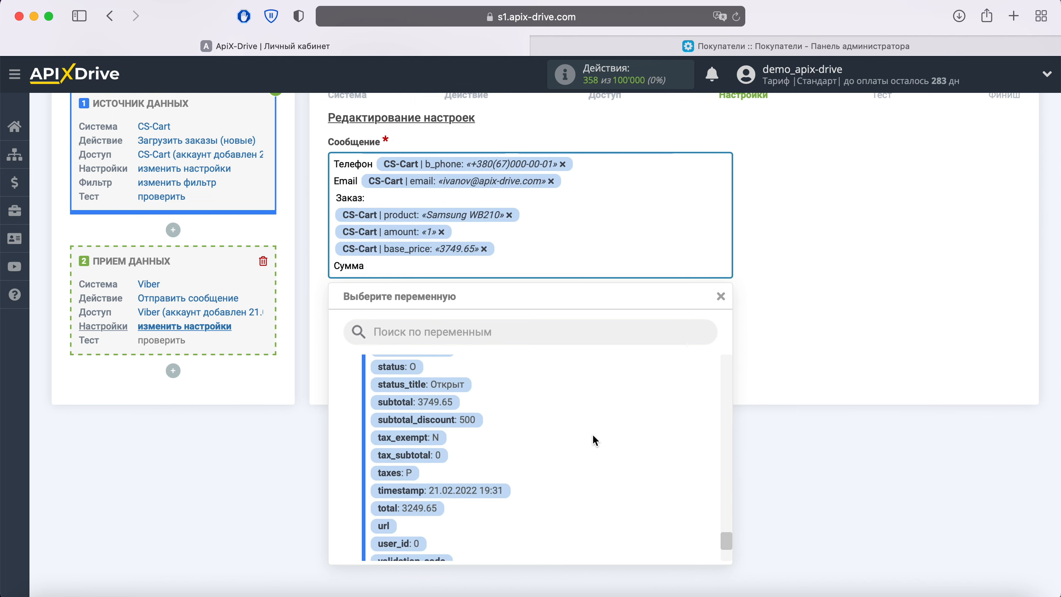
{"action": "scroll", "coordinate": [591, 434], "scroll_direction": "down", "scroll_amount": 2}
{"action": "left_click", "coordinate": [420, 474]}
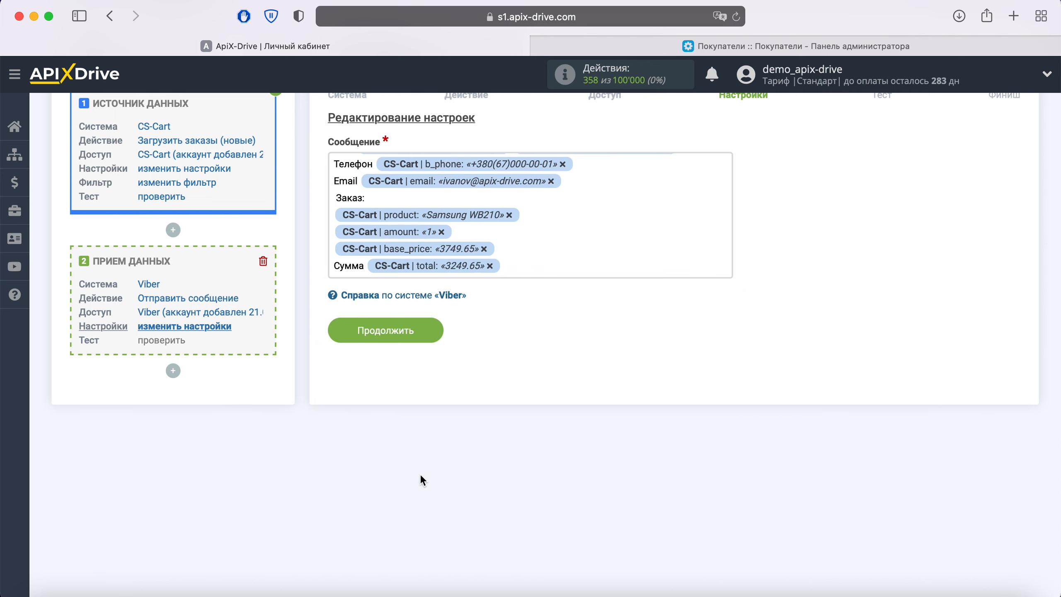
{"action": "left_click", "coordinate": [431, 331]}
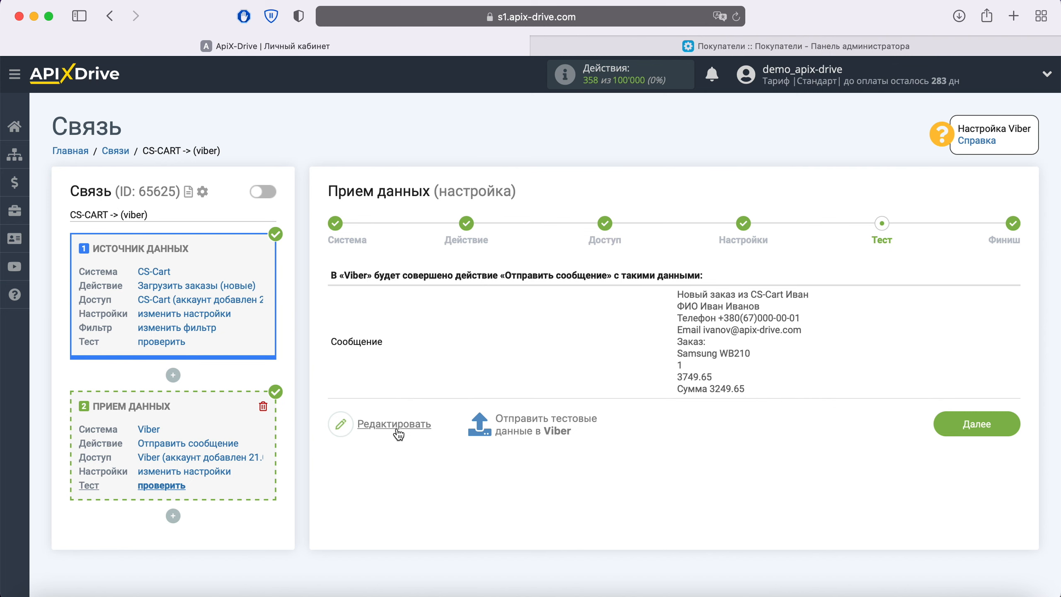
Step: Send the test data to Viber, check the message in the Viber ApixDrive chat and return to ApiX-Drive
{"action": "left_click", "coordinate": [535, 419]}
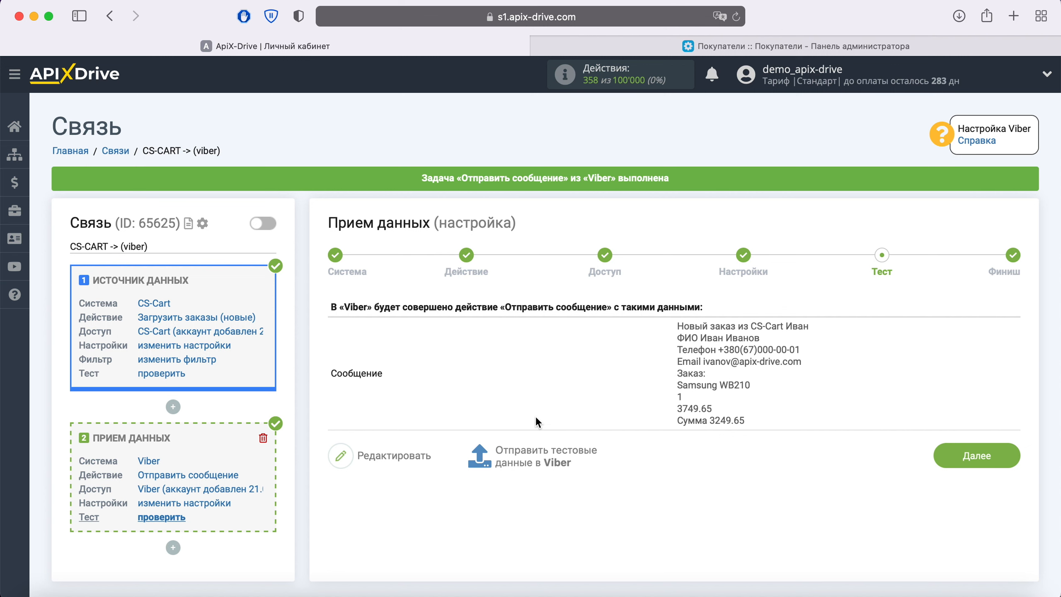
{"action": "key", "text": "super+Tab"}
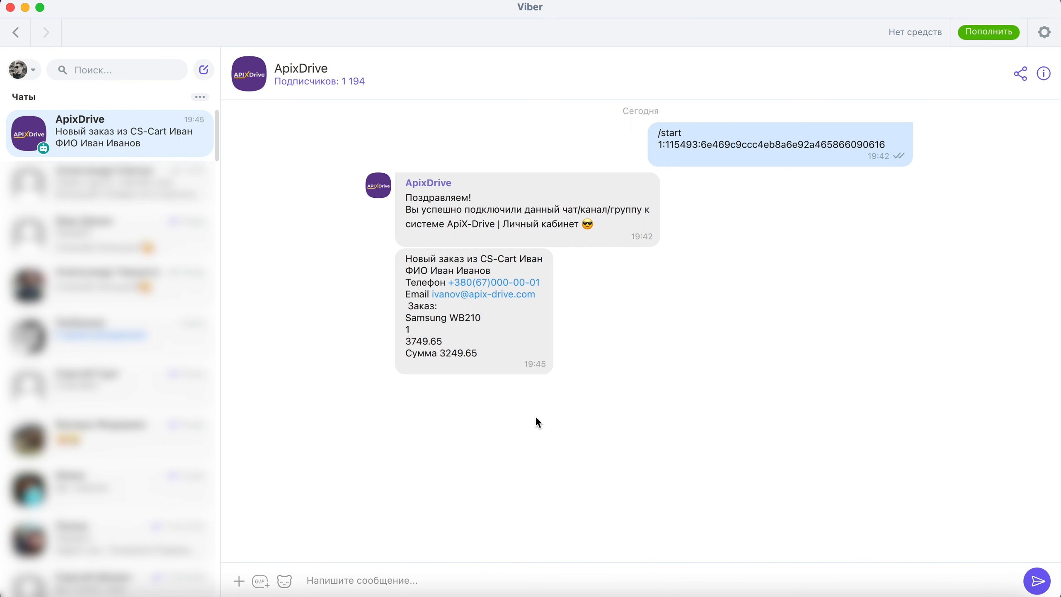
{"action": "key", "text": "super+Tab"}
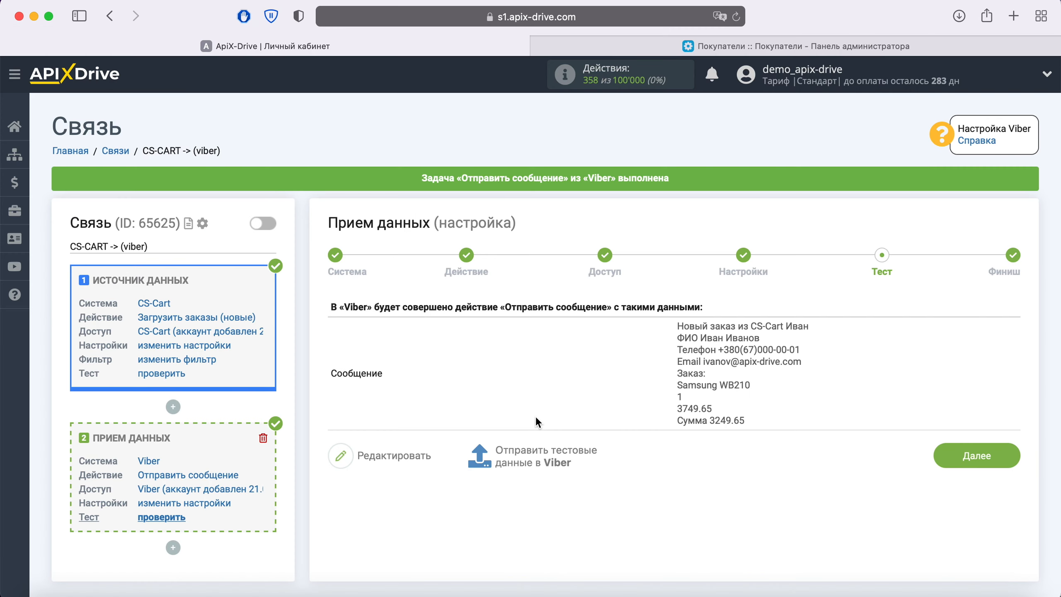
Step: Finish the data reception setup and enable automatic updates for the connection
{"action": "left_click", "coordinate": [1011, 453]}
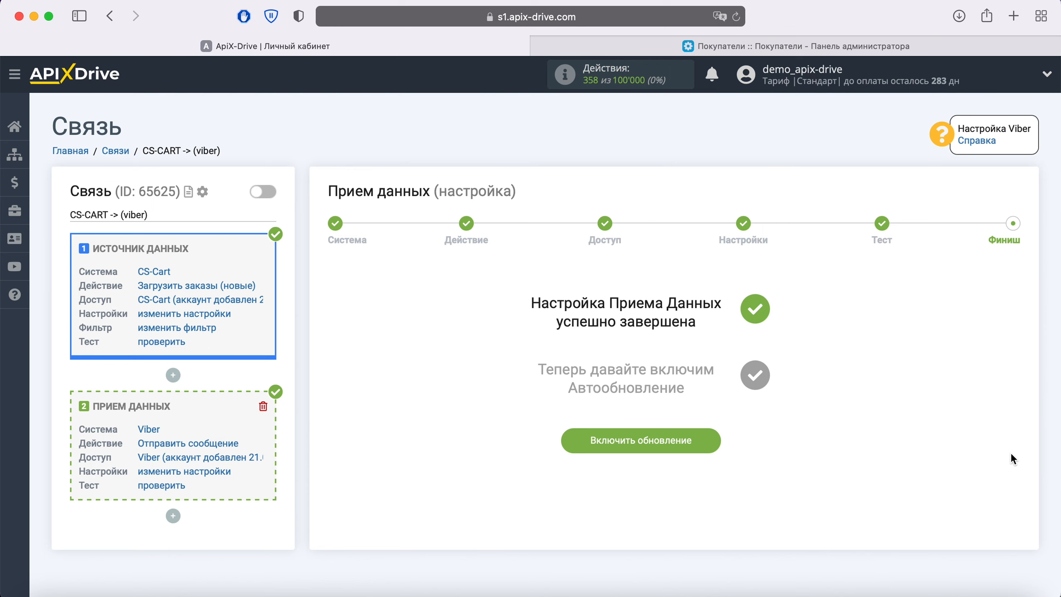
{"action": "left_click", "coordinate": [713, 436]}
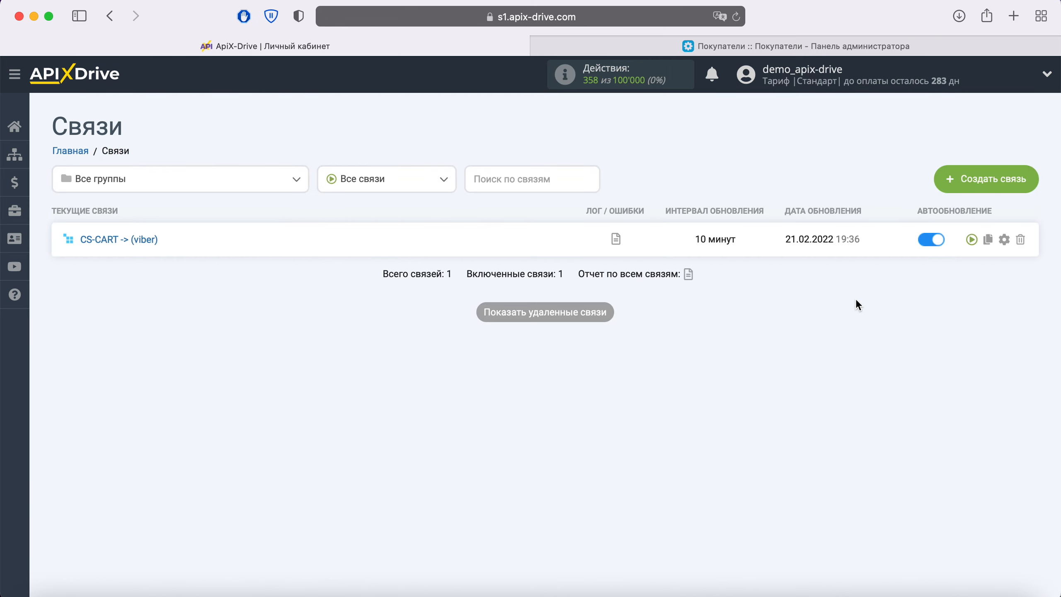
Step: Set the update interval of the CS-CART -> (viber) connection to 5 minutes and save the connection settings
{"action": "left_click", "coordinate": [1005, 239]}
{"action": "left_click", "coordinate": [582, 351]}
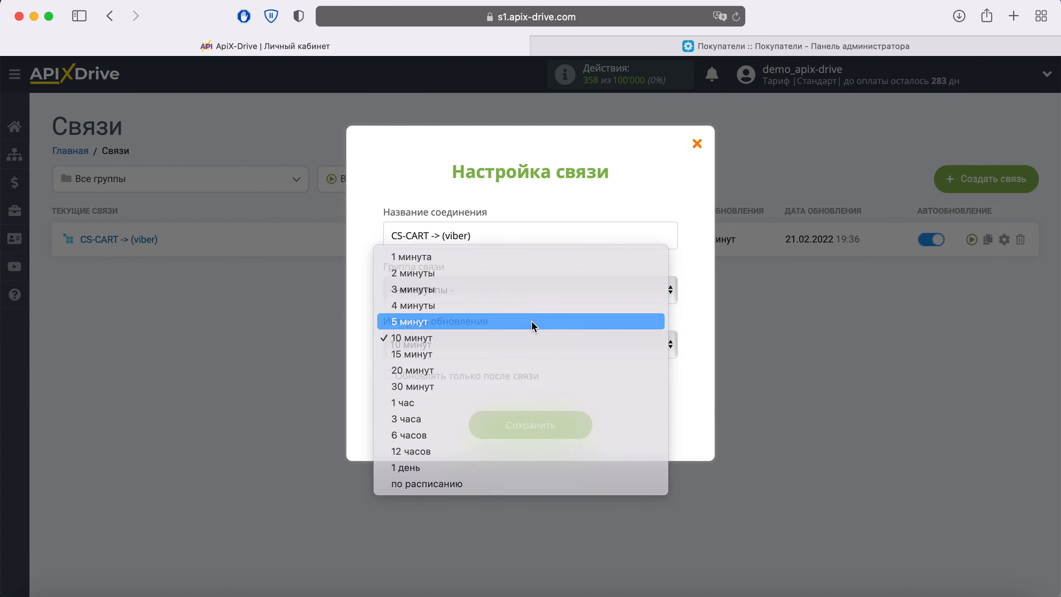
{"action": "left_click", "coordinate": [531, 320]}
{"action": "left_click", "coordinate": [584, 426]}
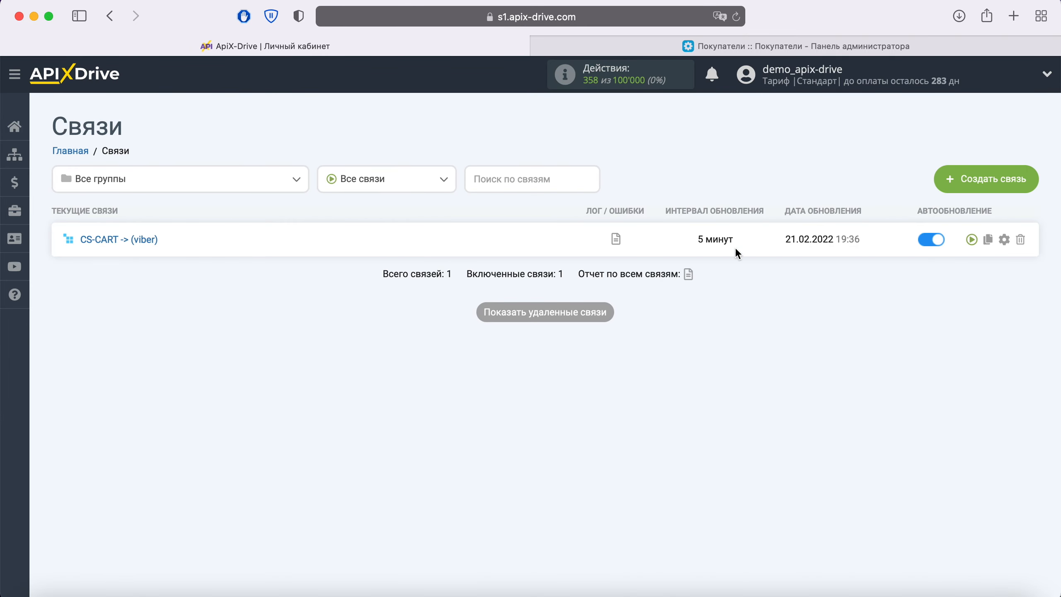